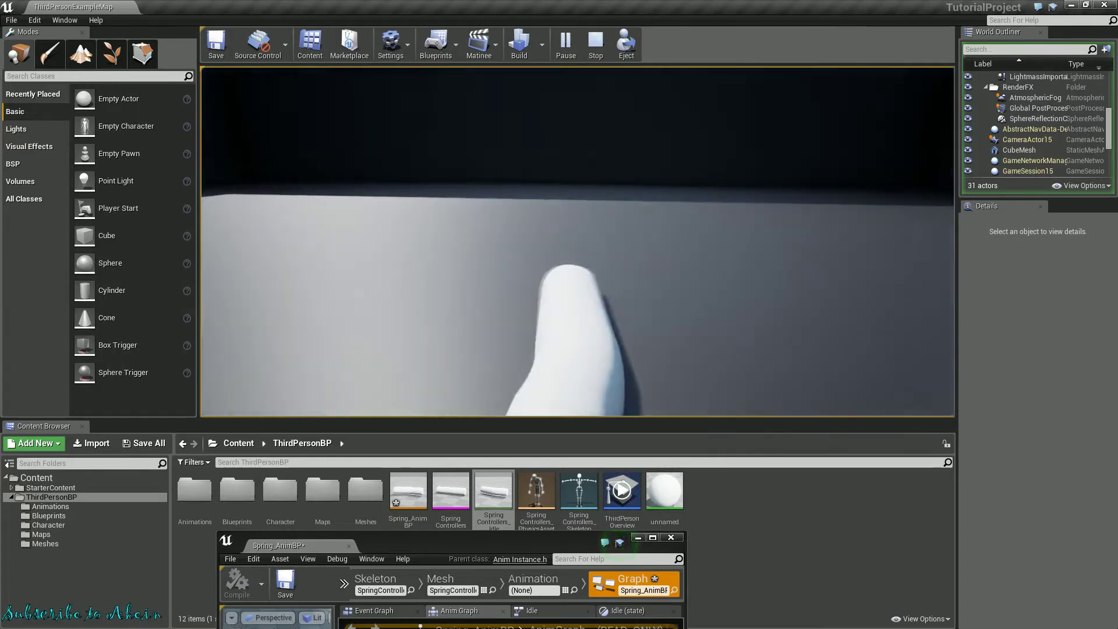
- Stop the play session and paste the copied Spring controller and Trail controller nodes into Spring_AnimBP's AnimGraph
key(Escape)
drag(568, 543, 699, 3)
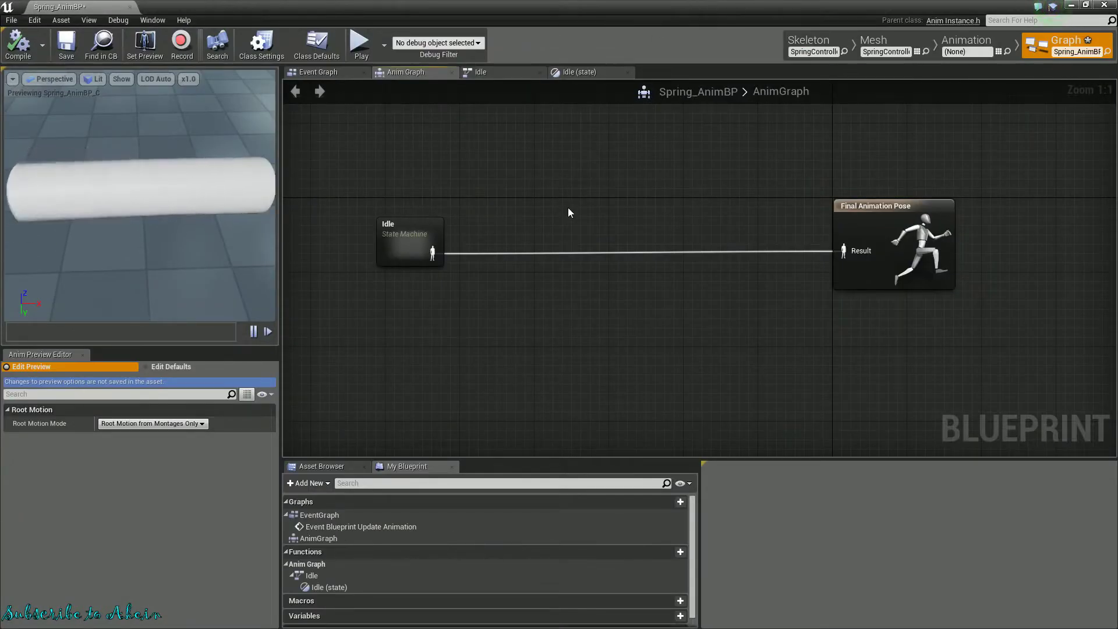
key(ctrl+v)
click(777, 285)
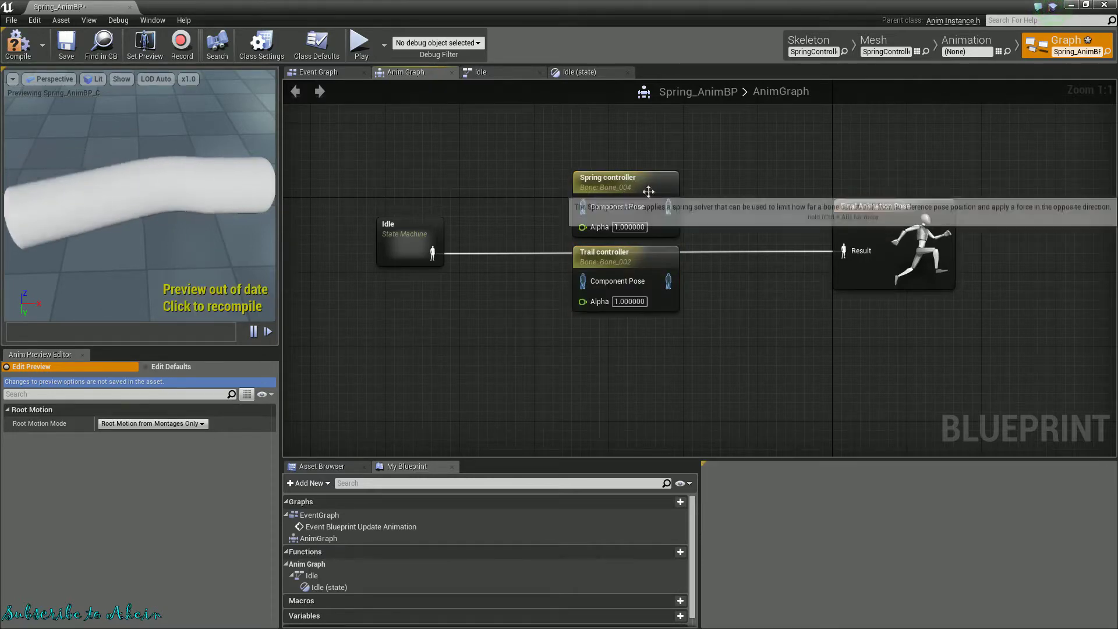
- Move the Spring controller and Trail controller nodes together so the Spring controller lines up between Idle and Final Animation Pose
drag(592, 156, 607, 263)
drag(598, 186, 608, 223)
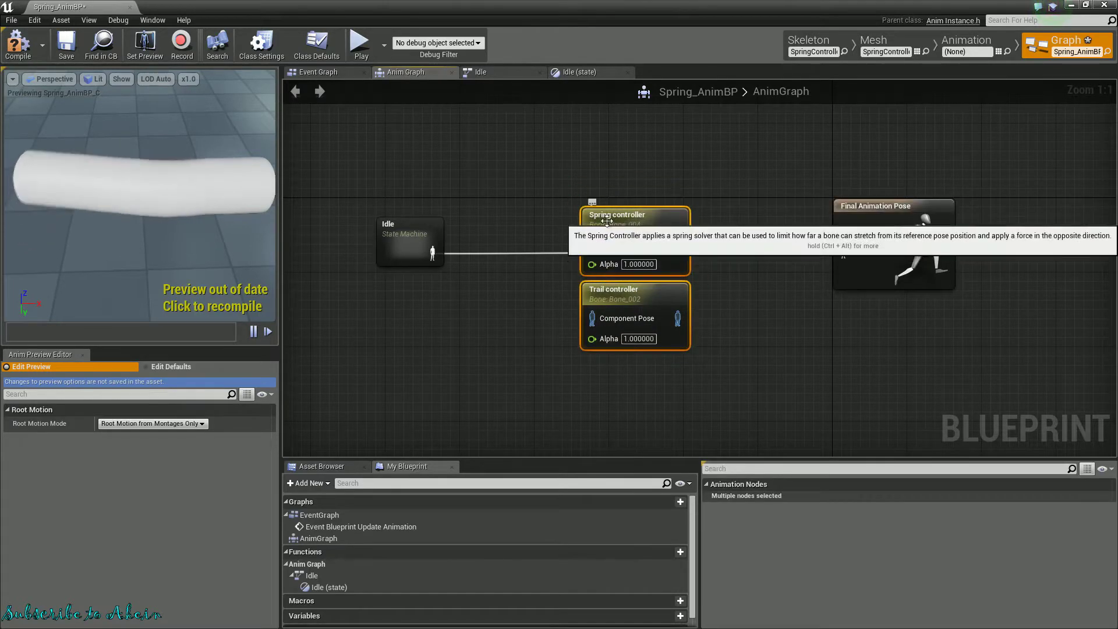
click(697, 256)
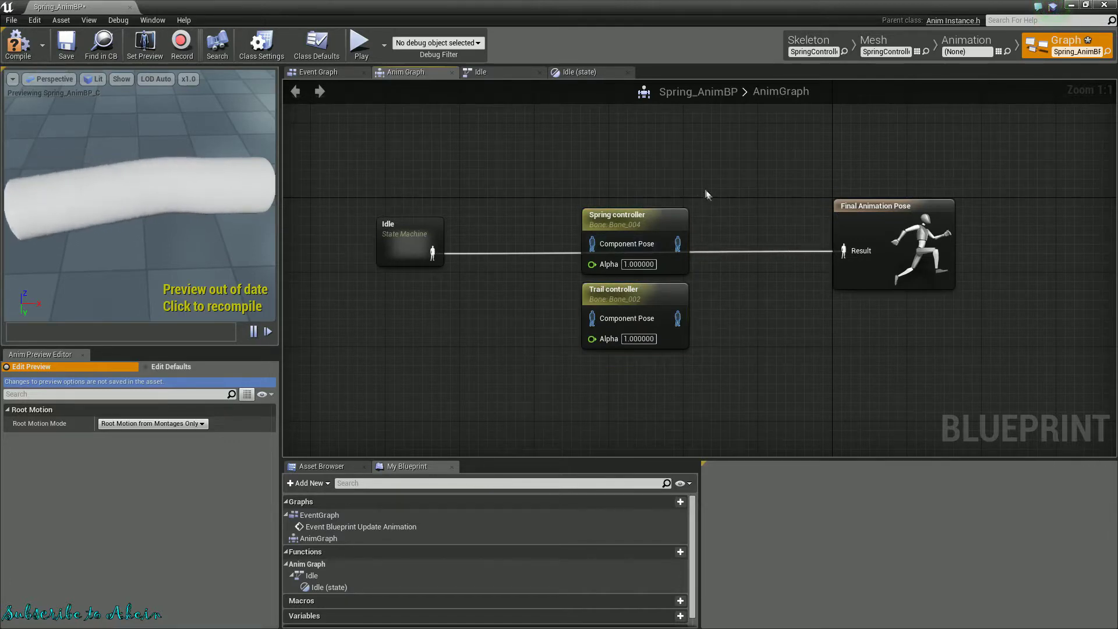
drag(705, 194, 646, 345)
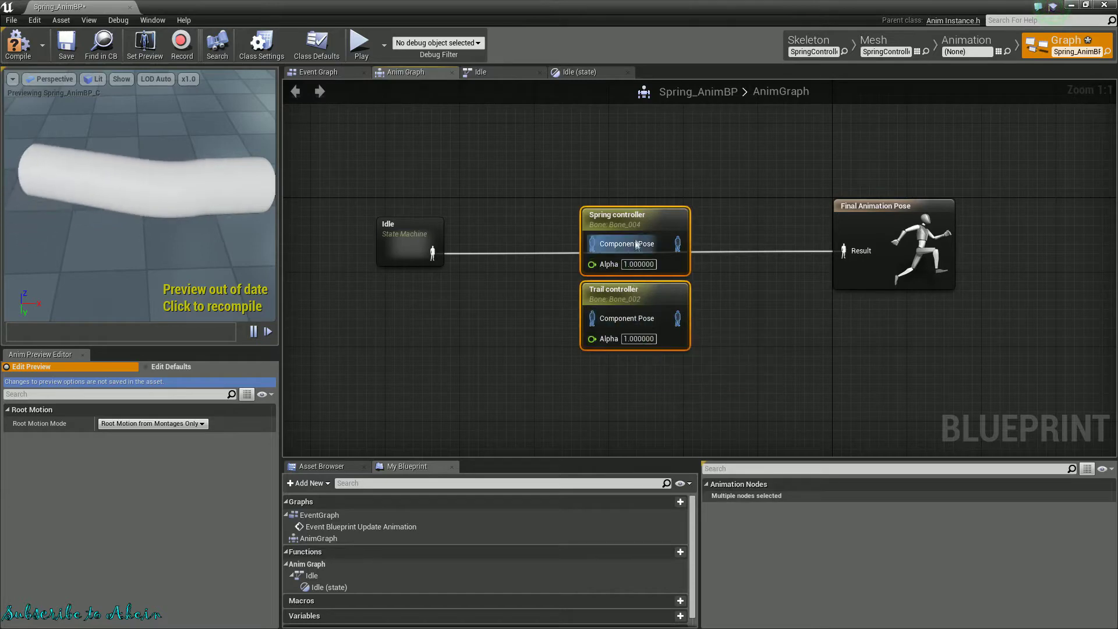
drag(633, 187, 634, 274)
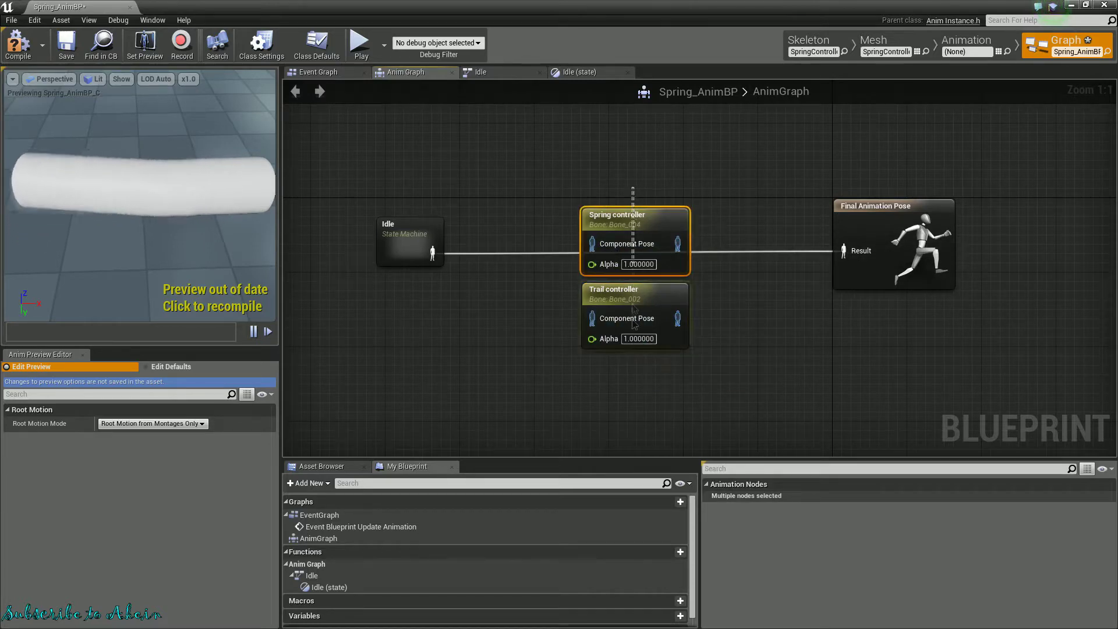
drag(635, 324, 627, 361)
drag(618, 216, 617, 226)
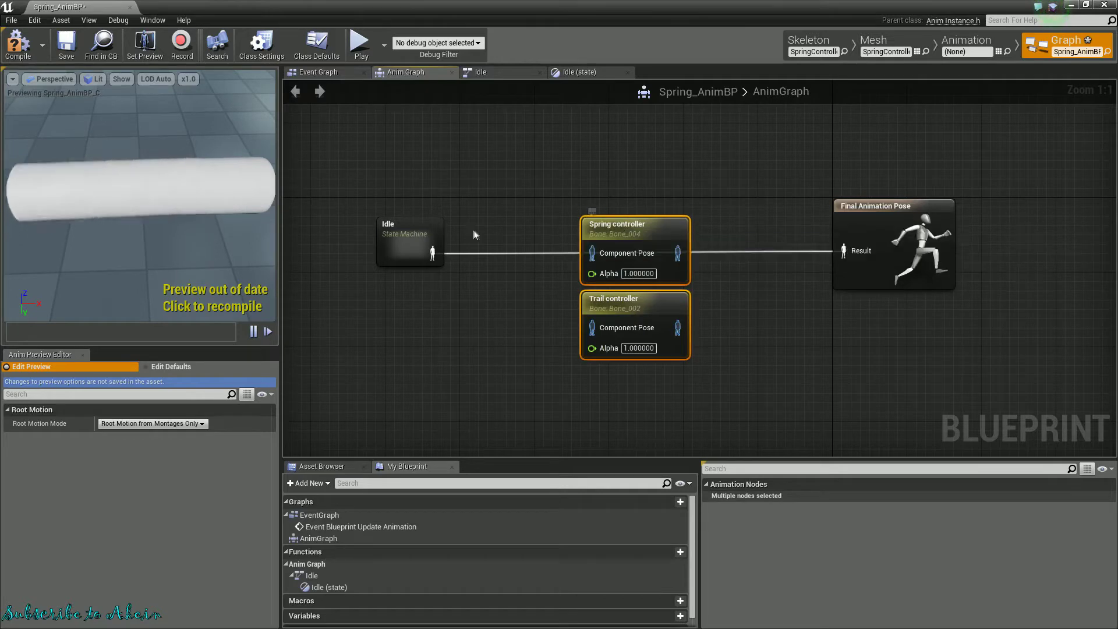
- Break the direct Idle link and wire Idle through the Spring controller into Final Animation Pose with automatic space conversions
alt+click(432, 253)
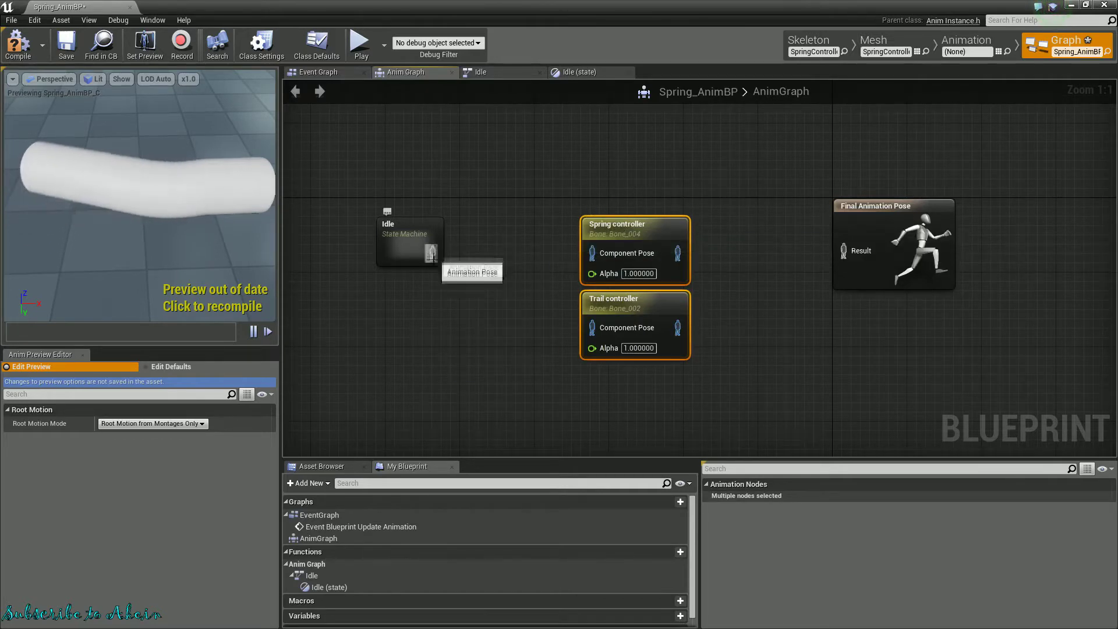
drag(431, 256, 593, 252)
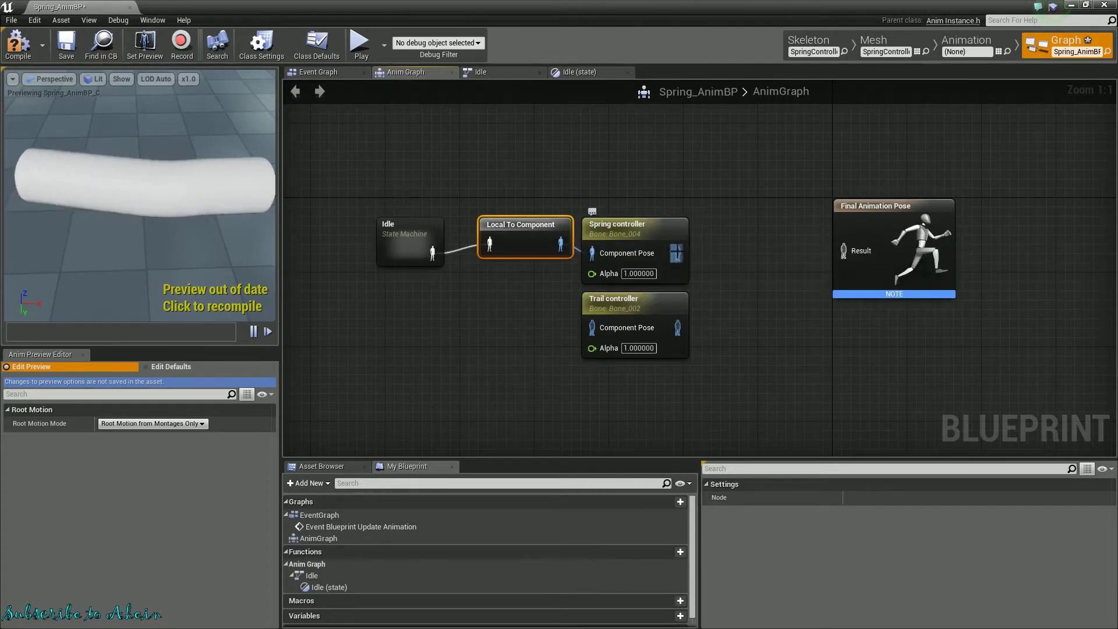
drag(677, 253, 844, 251)
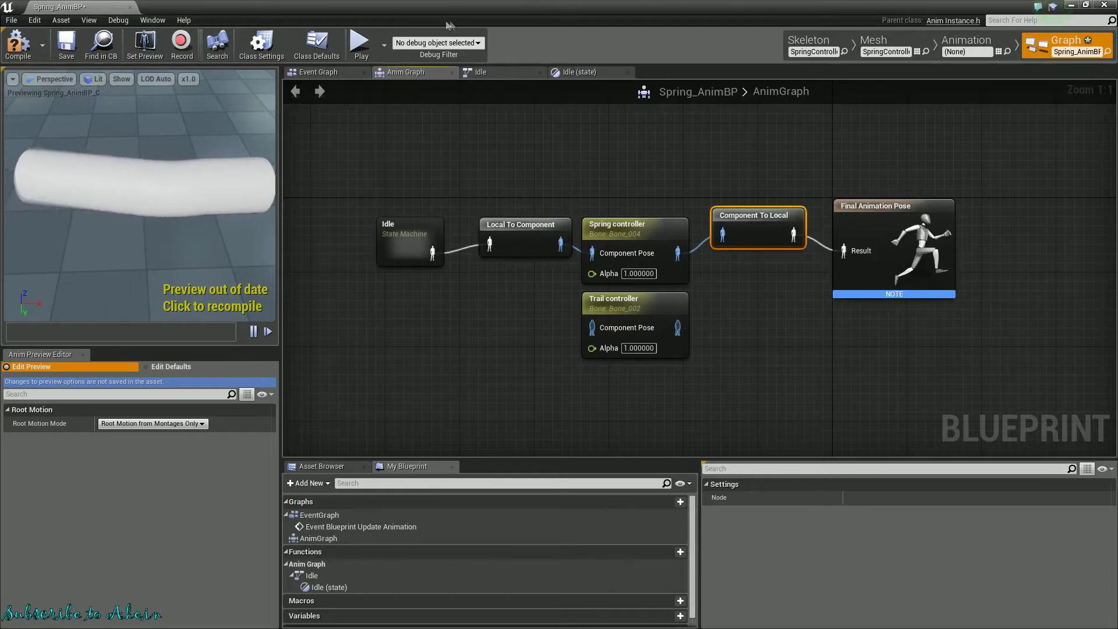
double_click(300, 5)
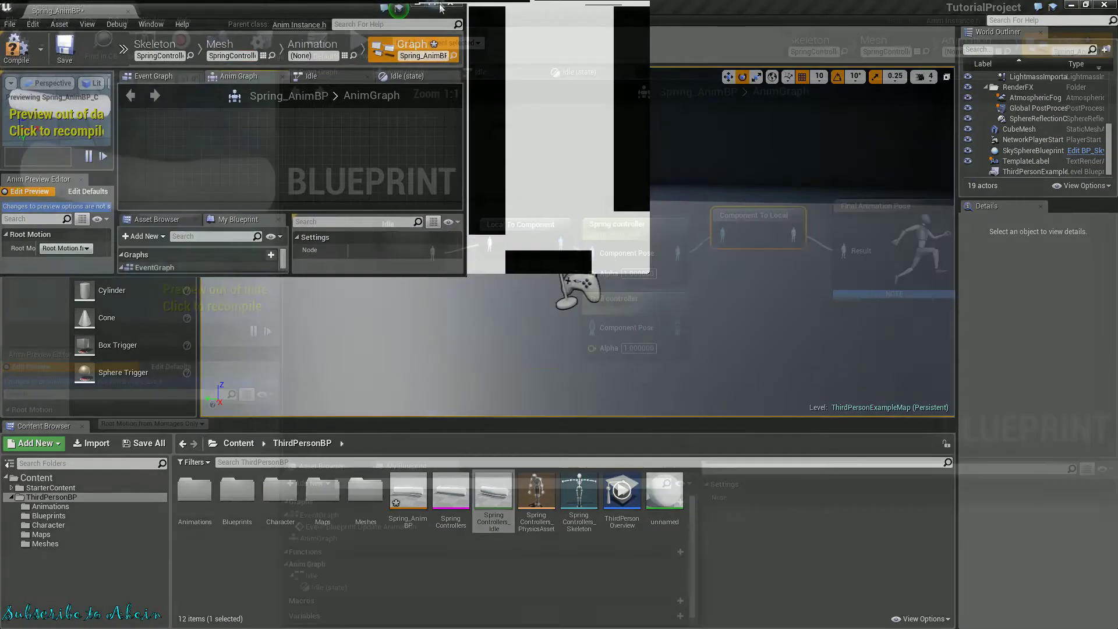
double_click(434, 99)
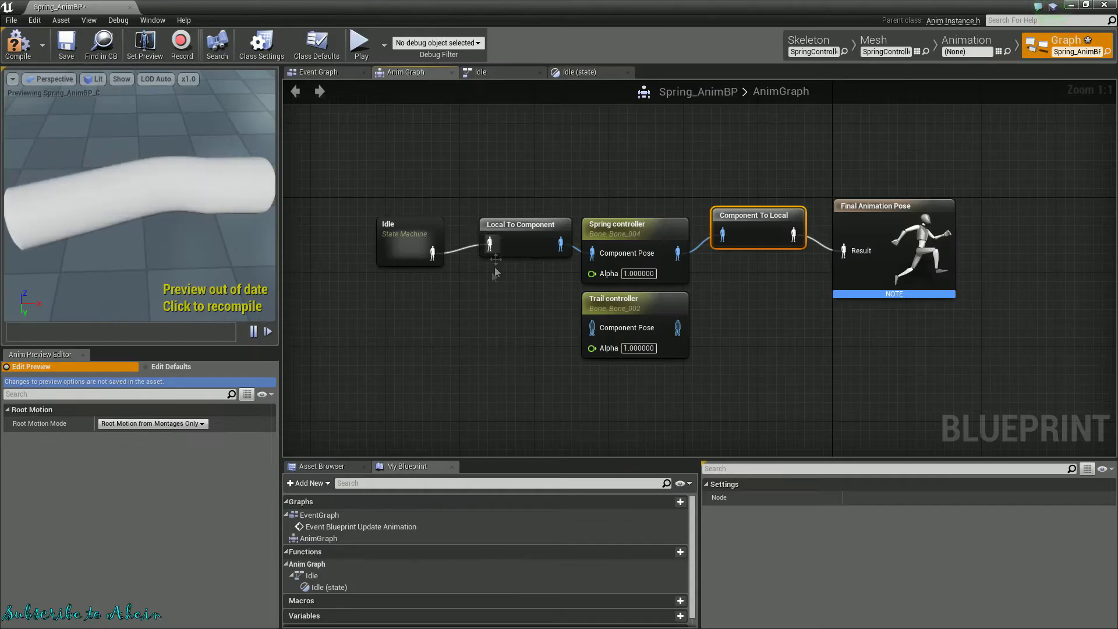
- Align the Local To Component node, then recreate the Component To Local conversion after the Spring controller and line it up
drag(513, 235, 504, 244)
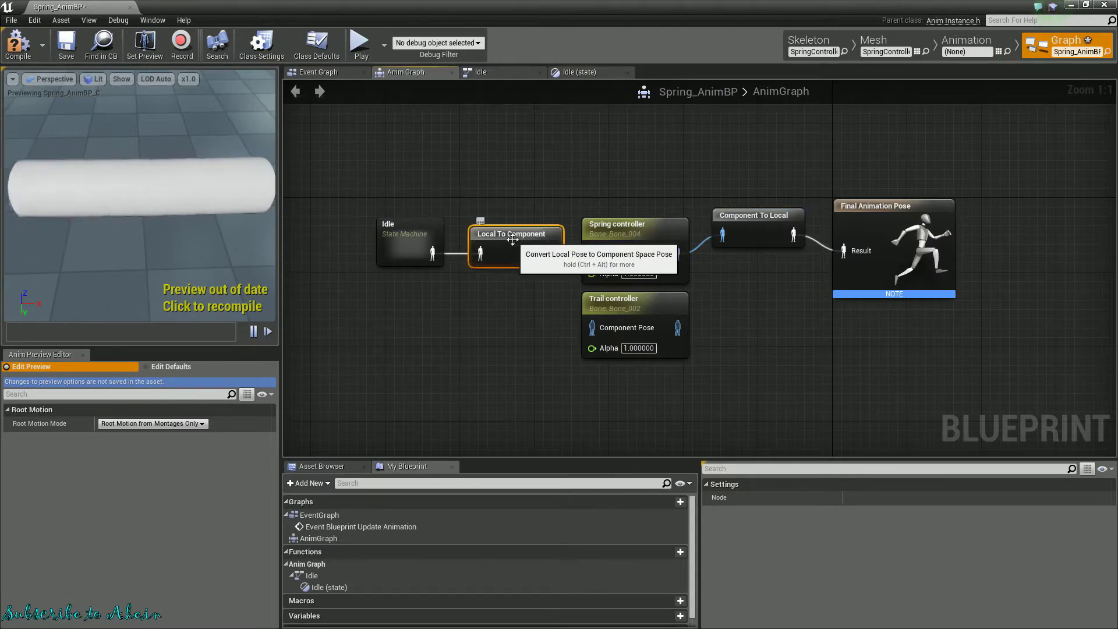
double_click(412, 240)
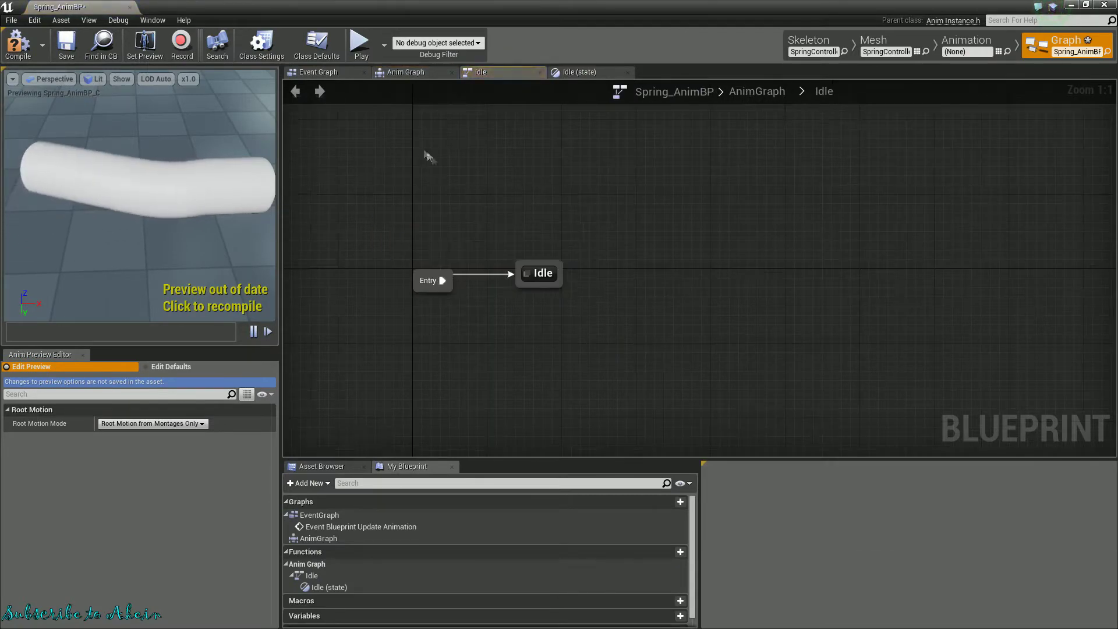
click(539, 72)
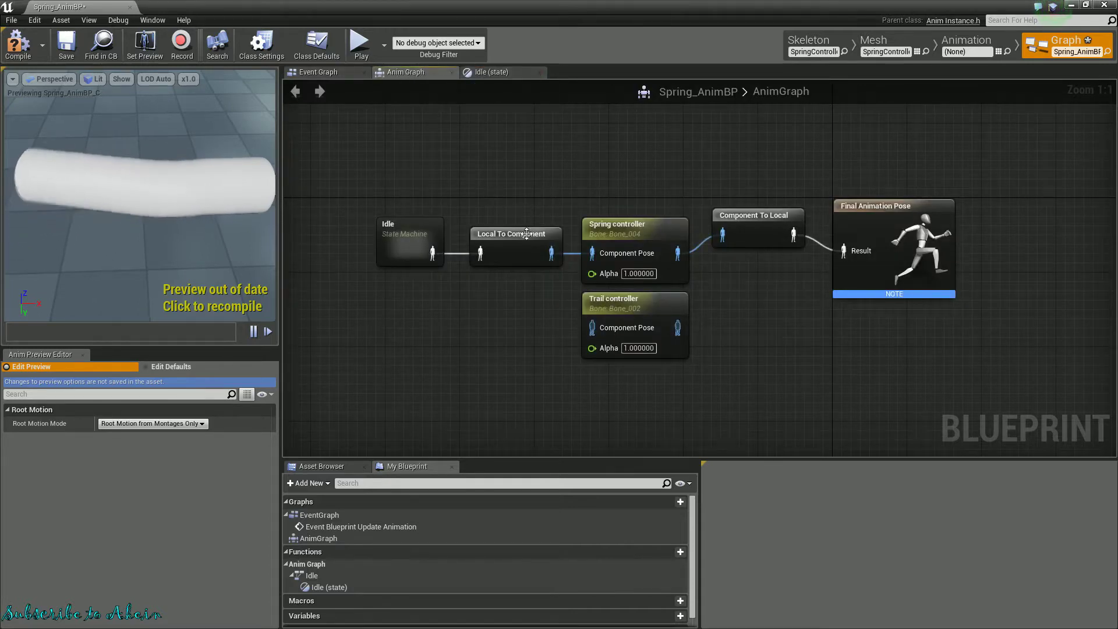
click(752, 236)
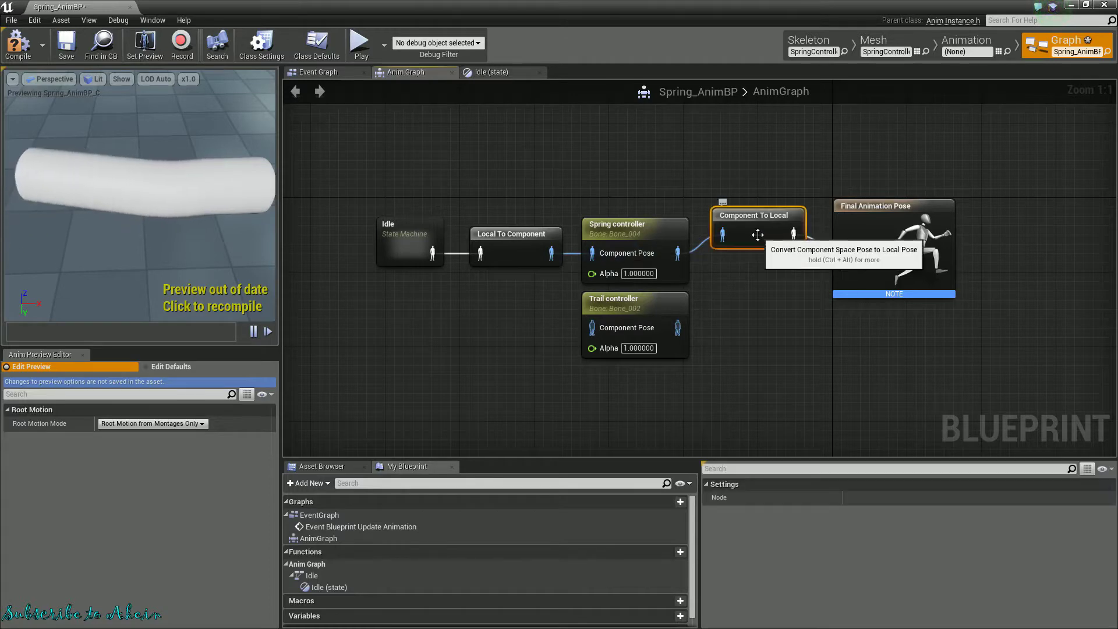
key(Delete)
drag(678, 253, 844, 251)
drag(759, 217, 761, 239)
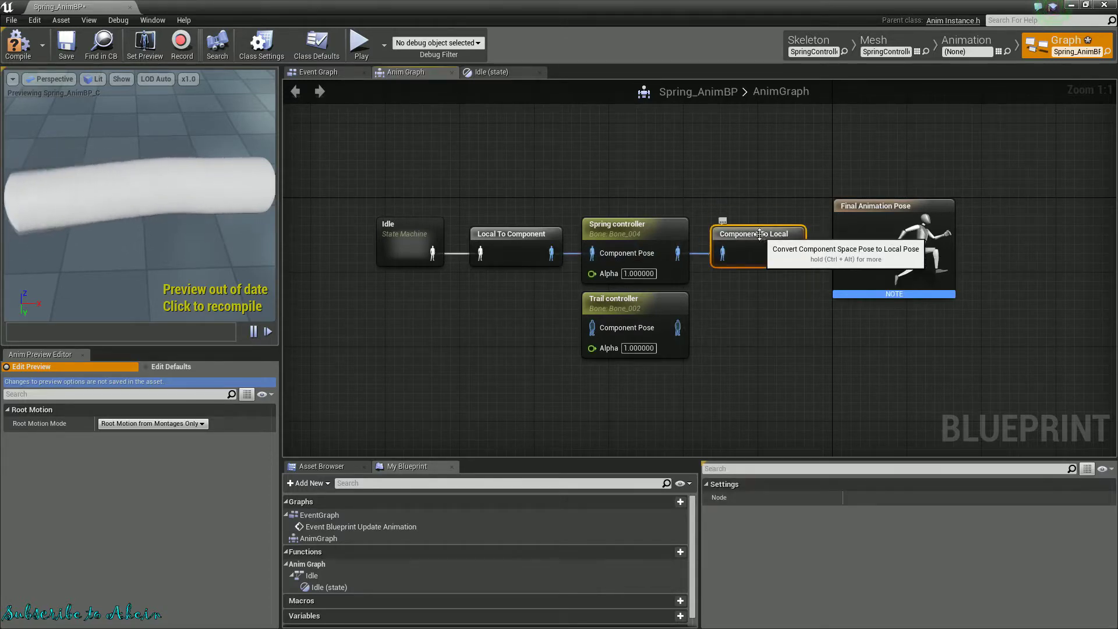
right_click(711, 177)
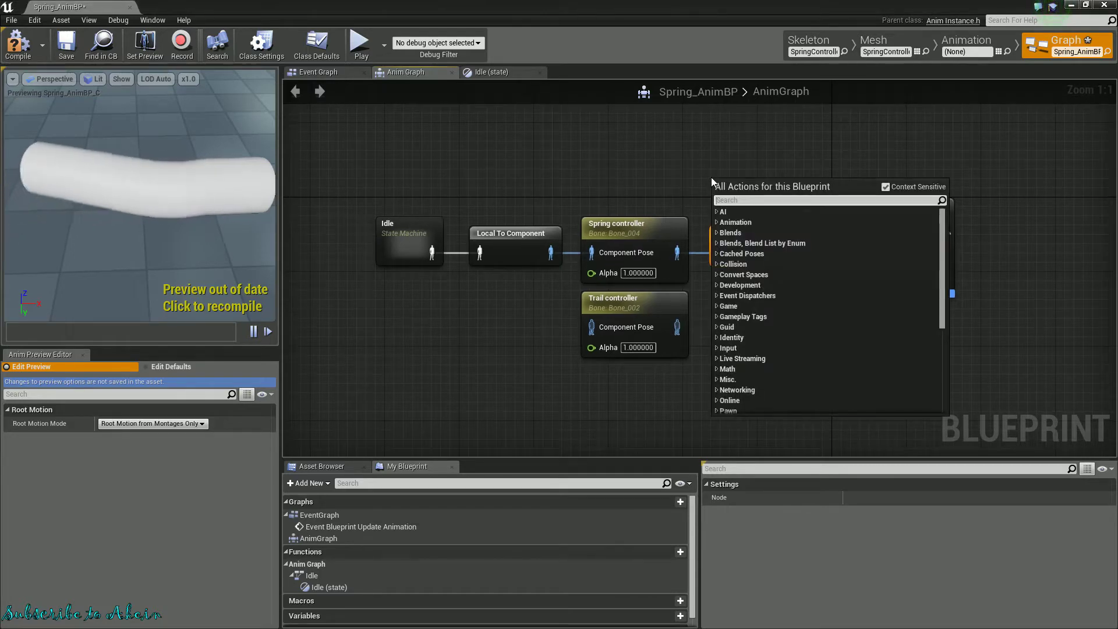
text(so)
key(BackSpace)
key(BackSpace)
text(s)
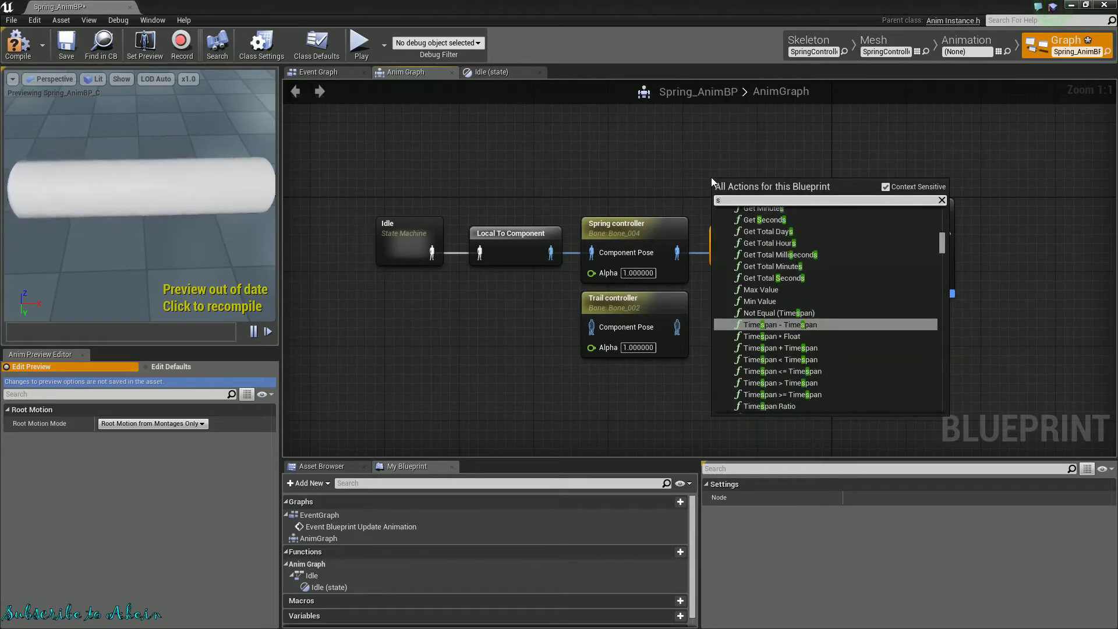
text(pri)
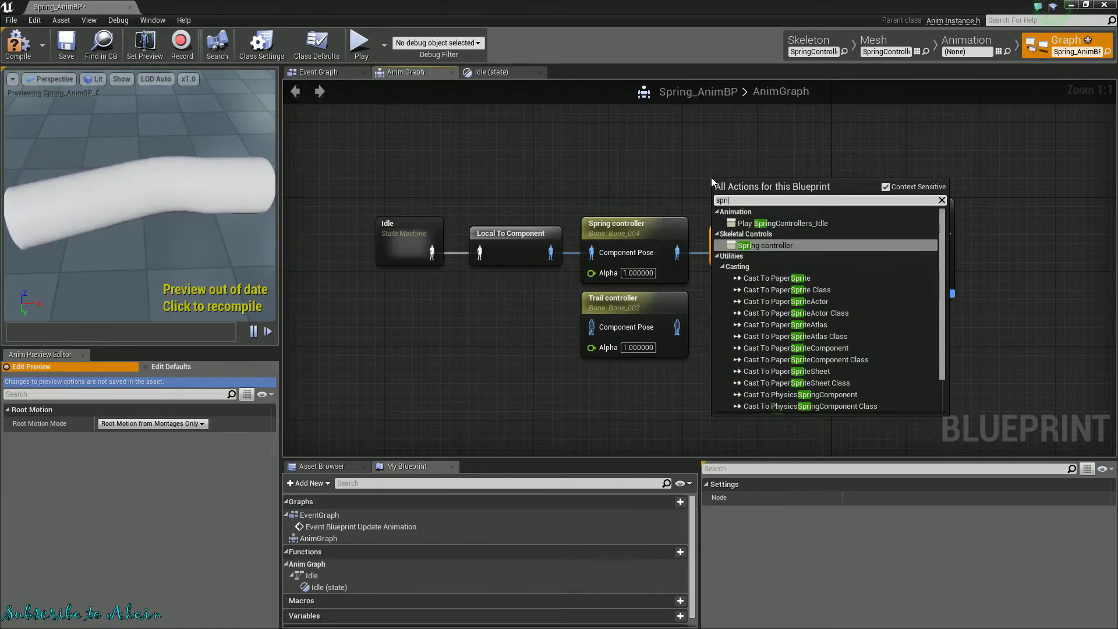
text(ng)
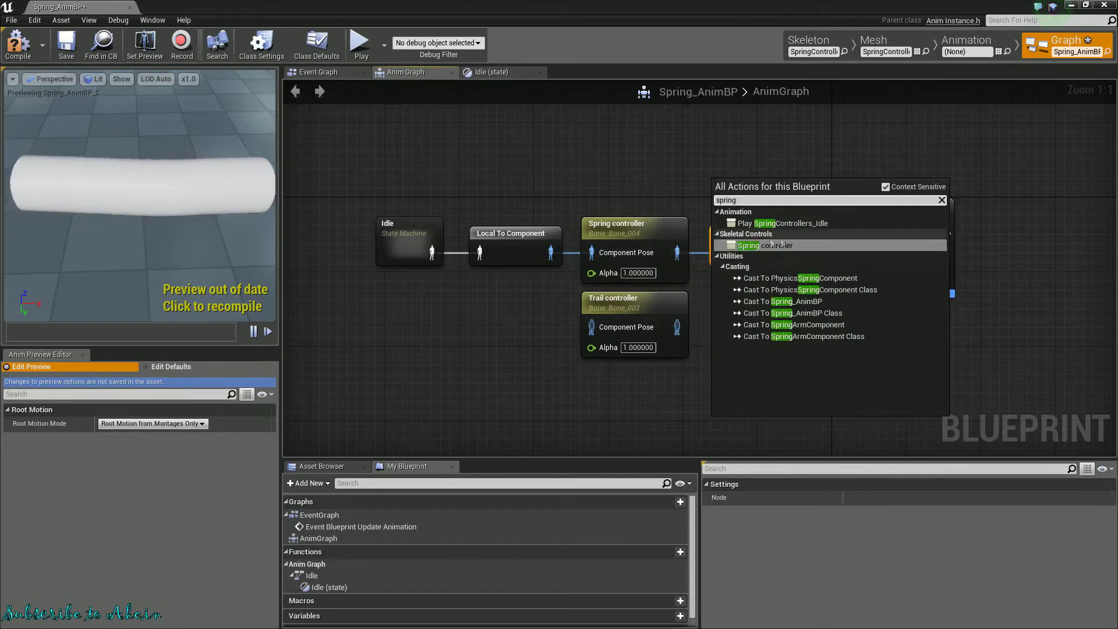
click(653, 138)
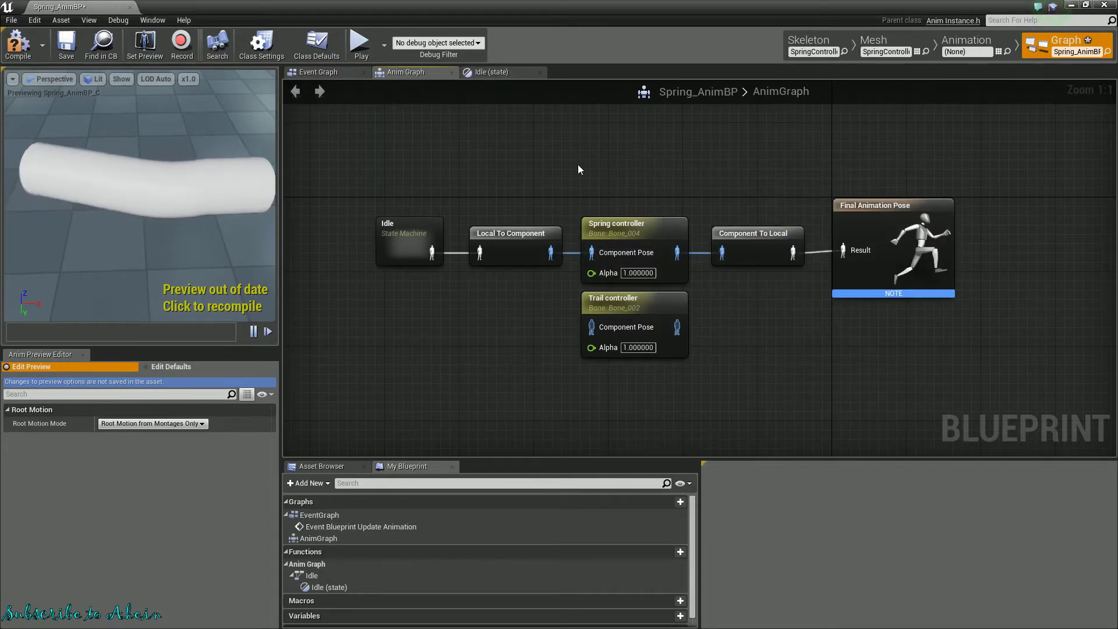
- Compile the animation blueprint and play the level to test the Spring controller's motion on the mesh
click(7, 43)
click(618, 222)
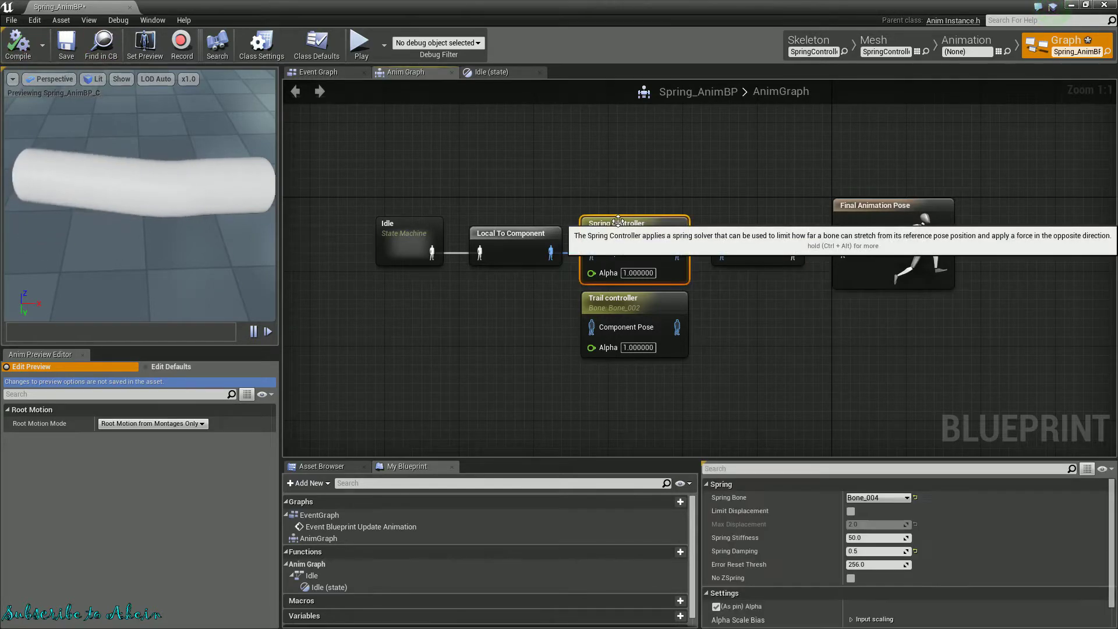
drag(366, 6, 585, 462)
click(567, 43)
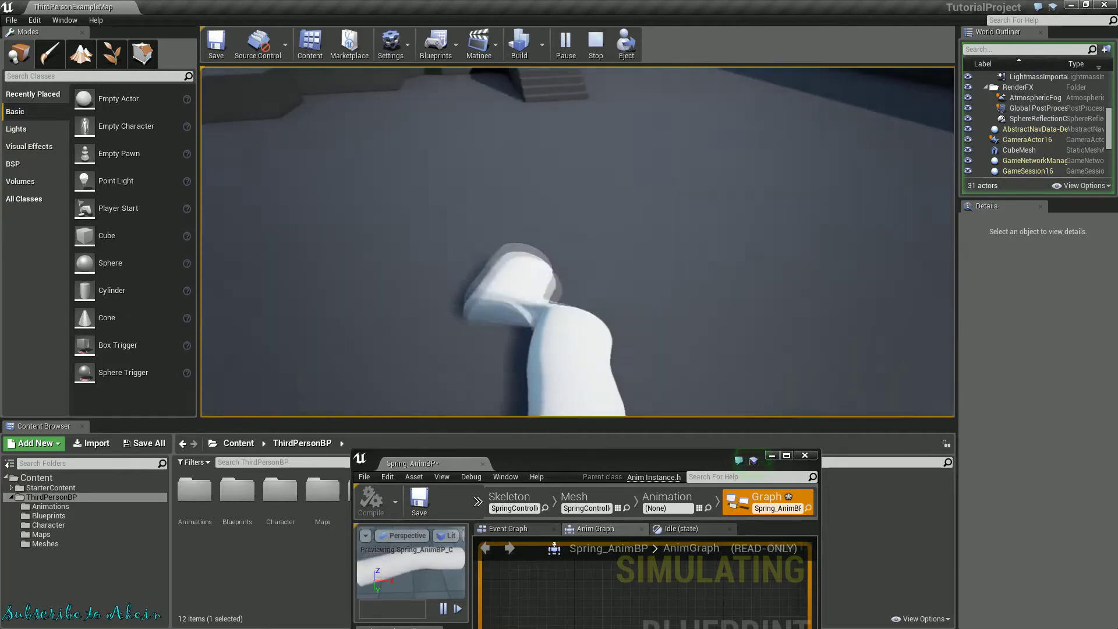
key(Escape)
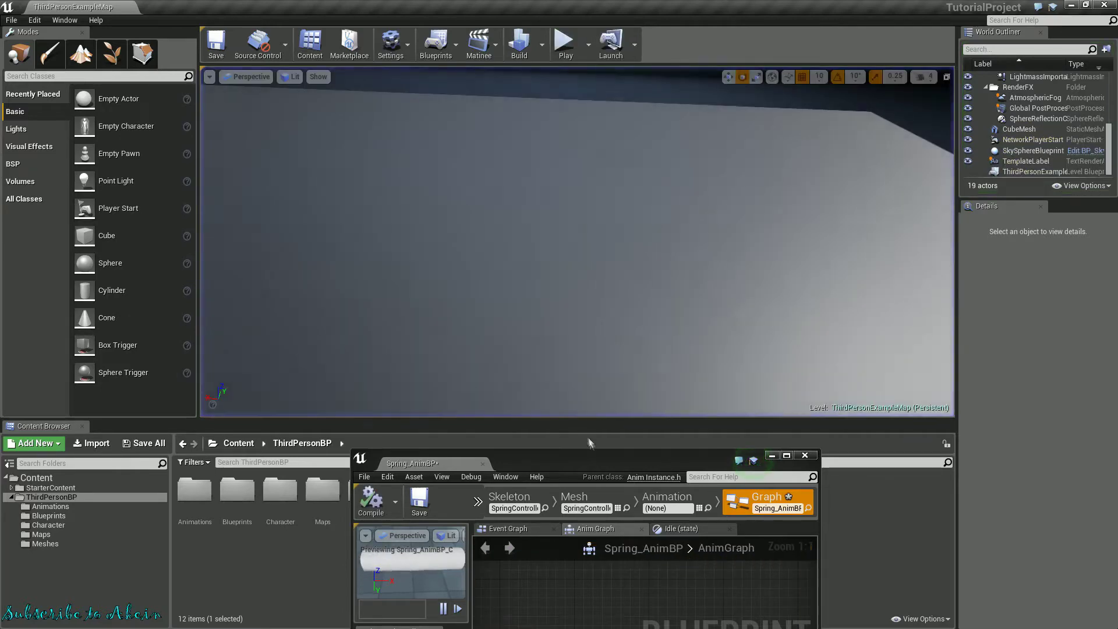
- Reroute the pose from Local To Component through the Trail controller into Component To Local, bypassing the Spring controller
drag(605, 457, 604, 2)
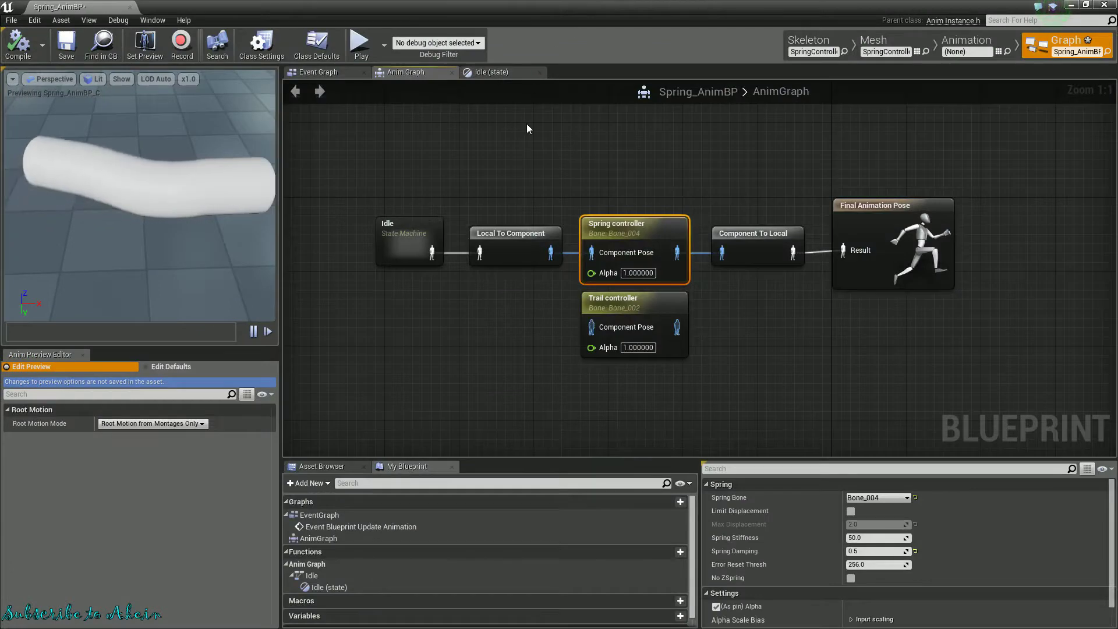
click(725, 358)
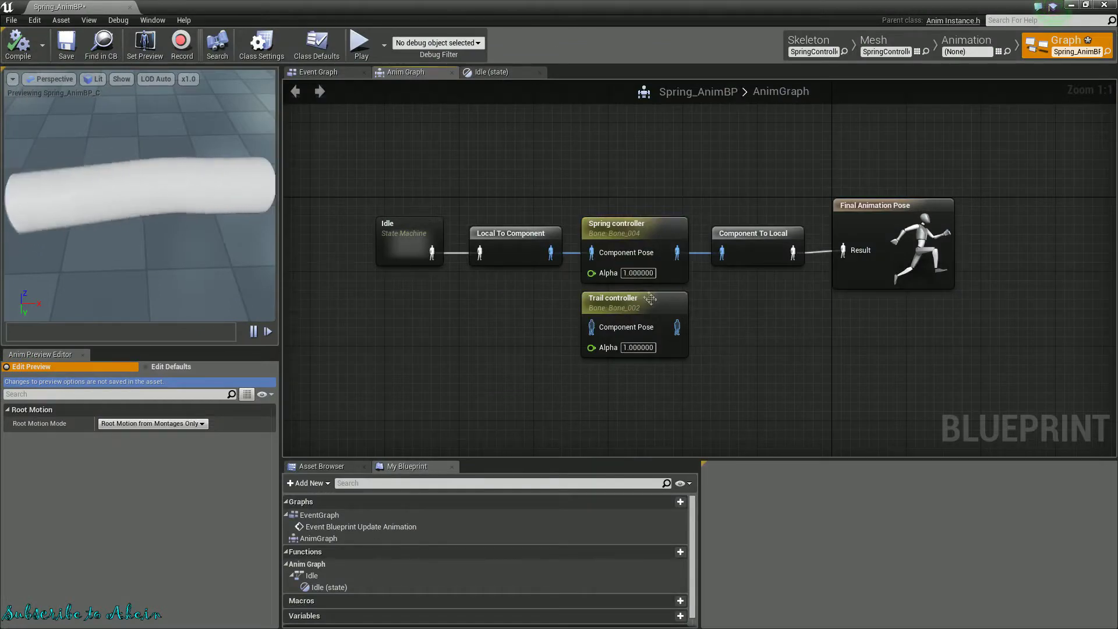
ctrl+drag(592, 252, 591, 327)
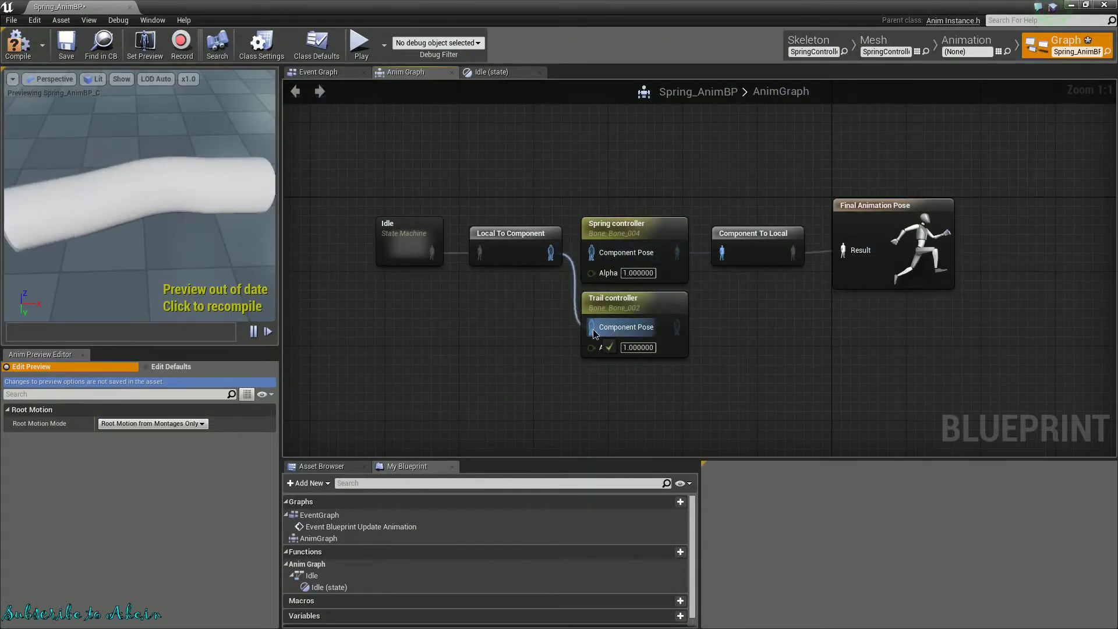
ctrl+drag(677, 252, 678, 325)
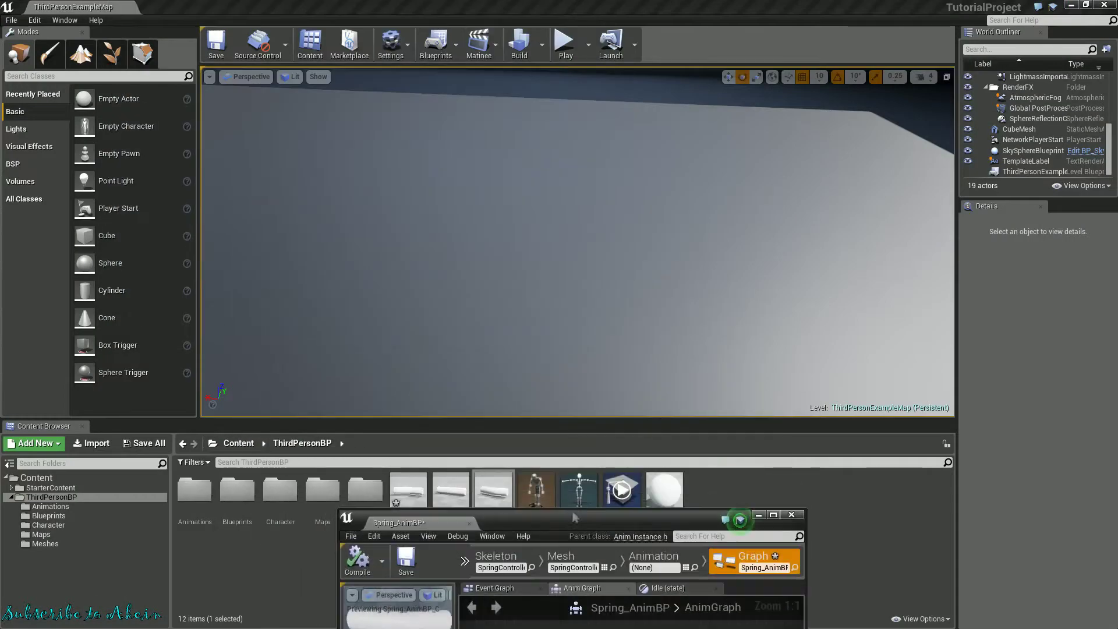
- Play the level to test the Trail controller's motion, then stop and return to the AnimGraph
click(564, 44)
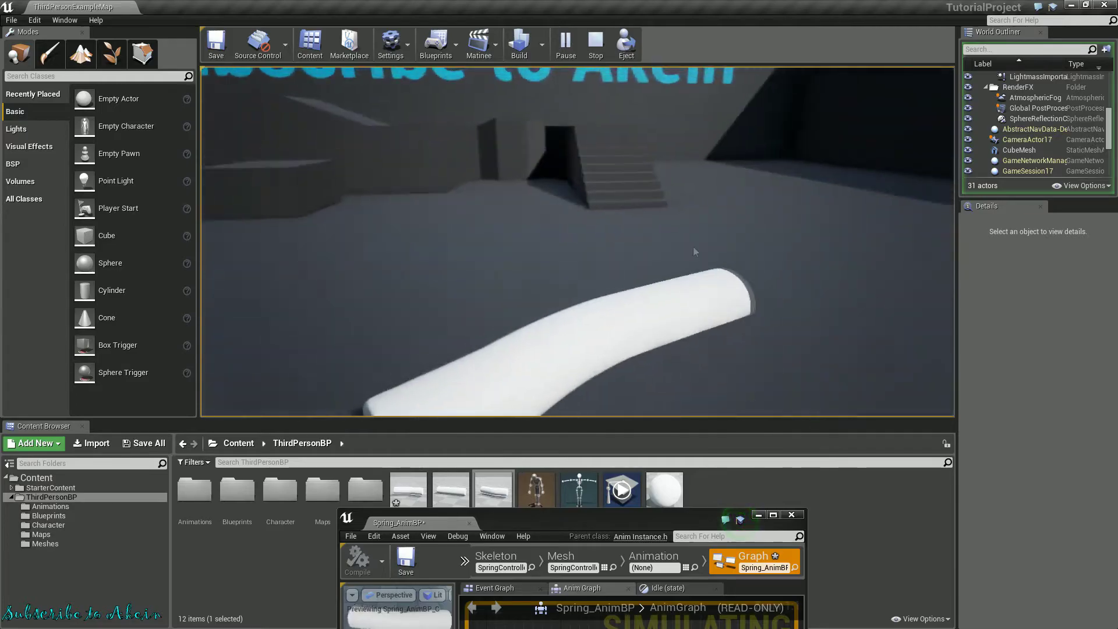
key(Escape)
drag(664, 521, 664, 4)
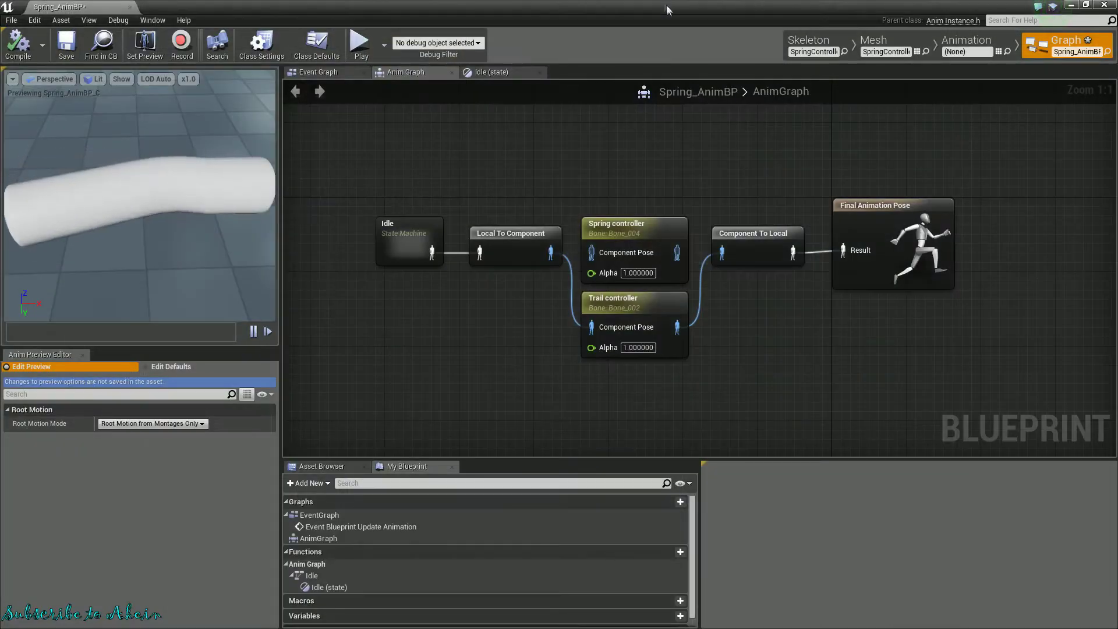
- Disconnect the Trail controller and reroute the pose from Local To Component through the Spring controller into Component To Local
alt+click(551, 254)
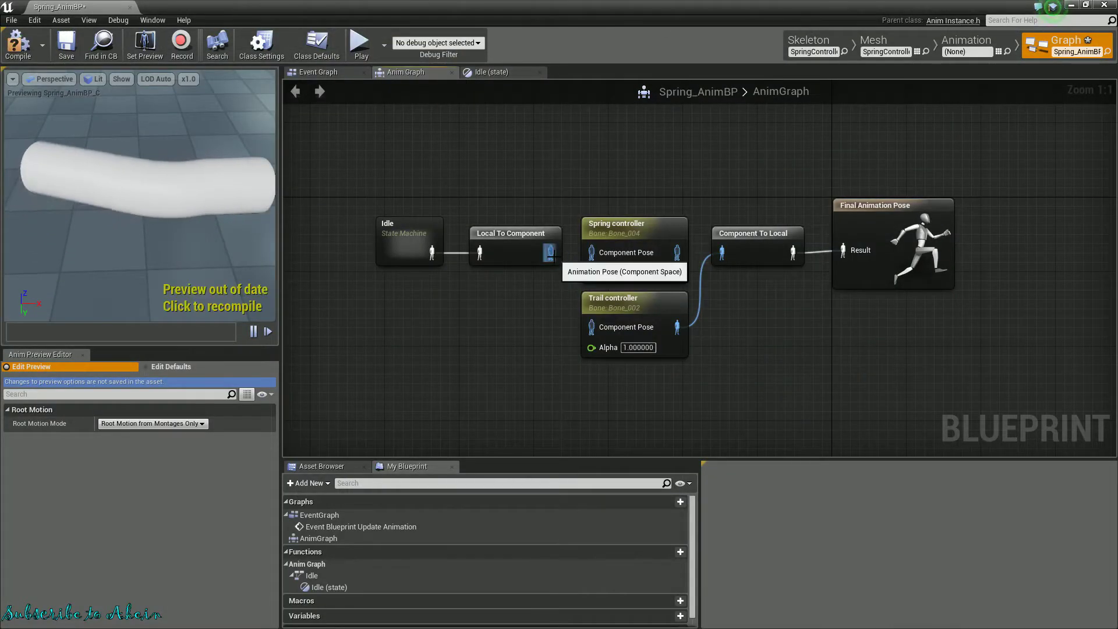
alt+click(725, 254)
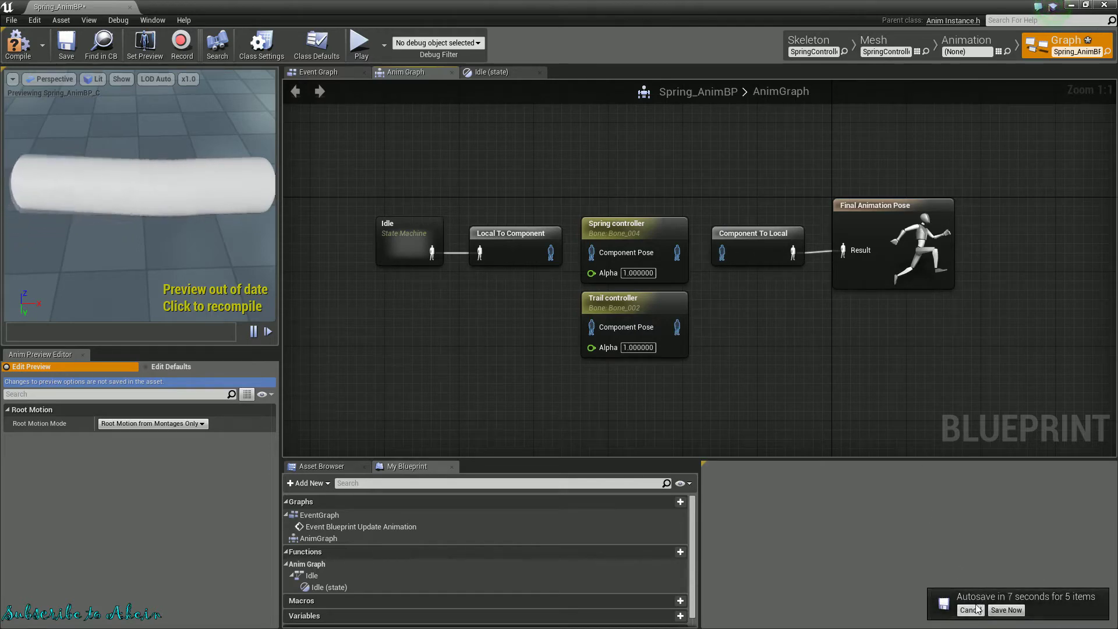
click(970, 610)
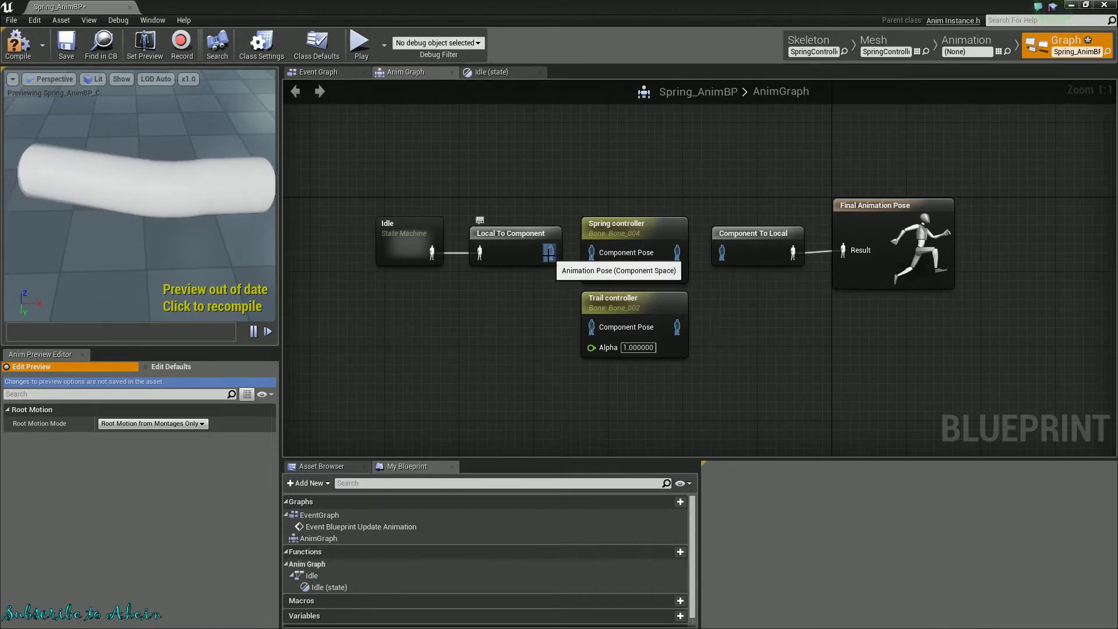
drag(548, 252, 592, 253)
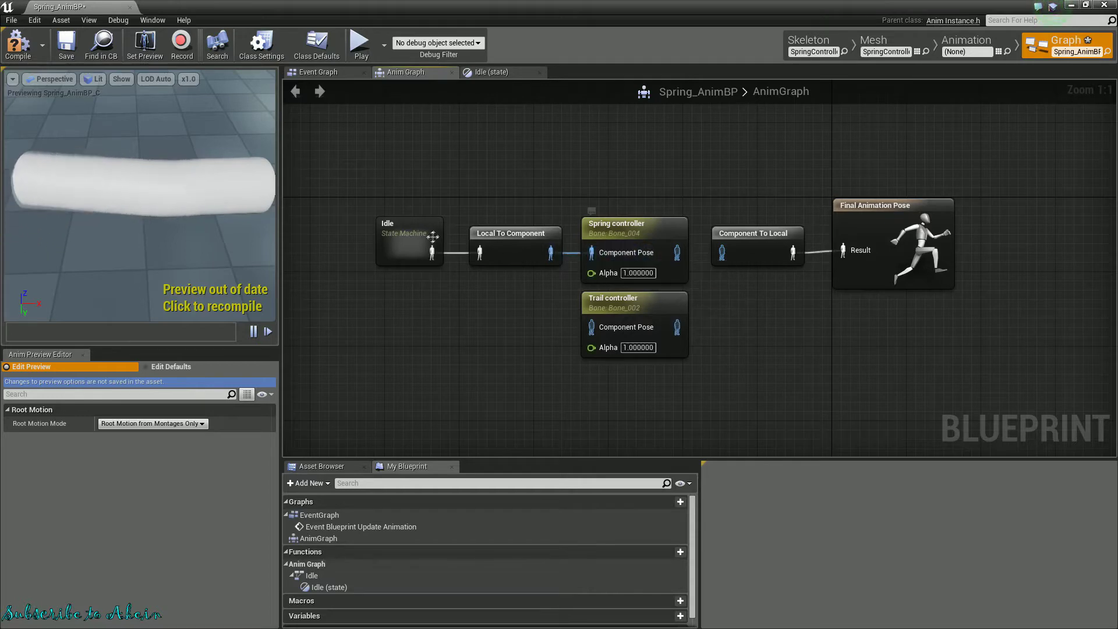
drag(679, 252, 714, 255)
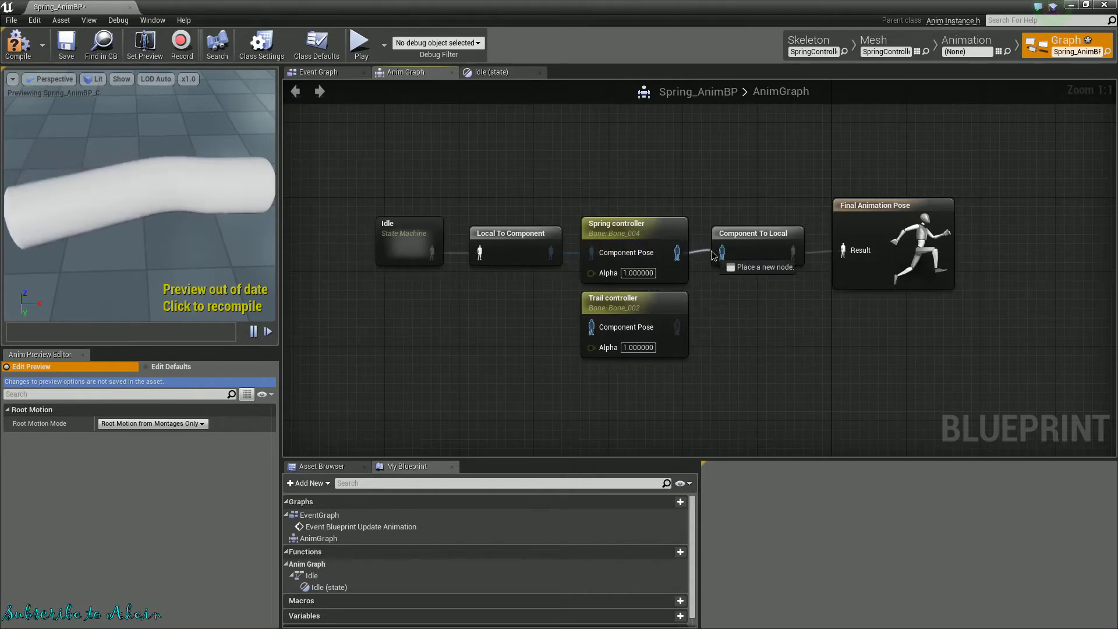
- Examine the Spring controller's settings and locate Bone_004 in the skeleton, returning to the AnimGraph with the node selected
click(679, 232)
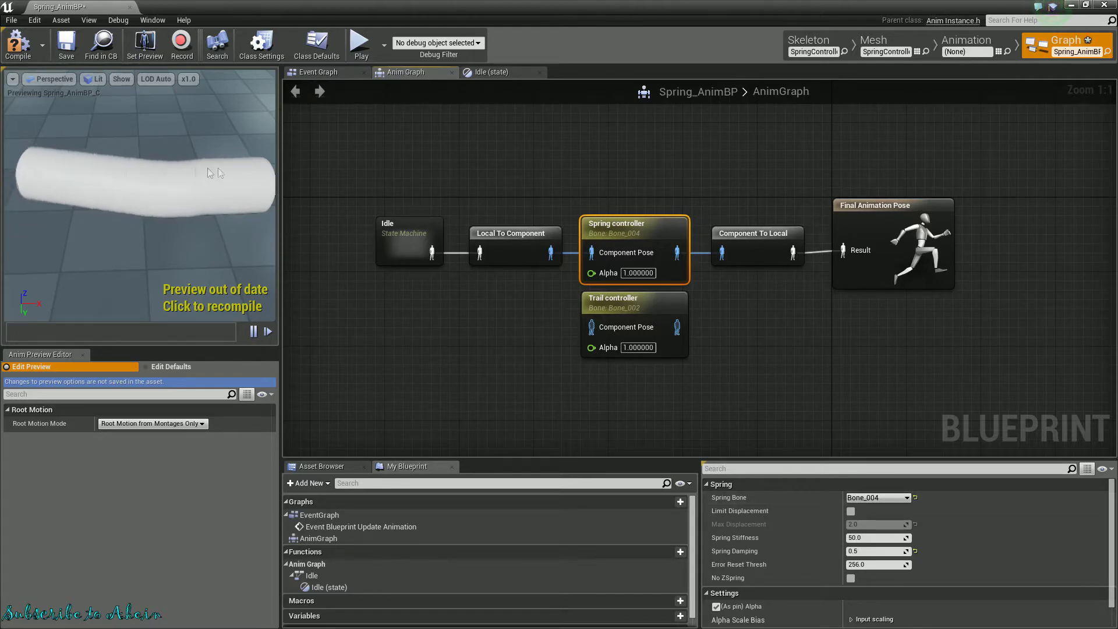
click(796, 56)
click(113, 172)
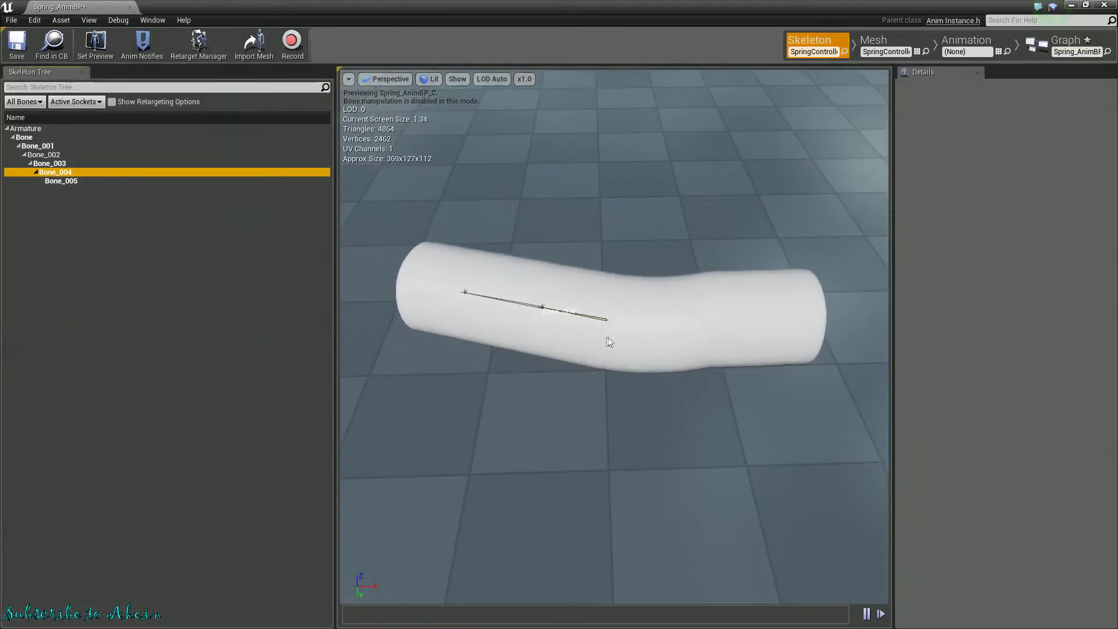
click(1054, 48)
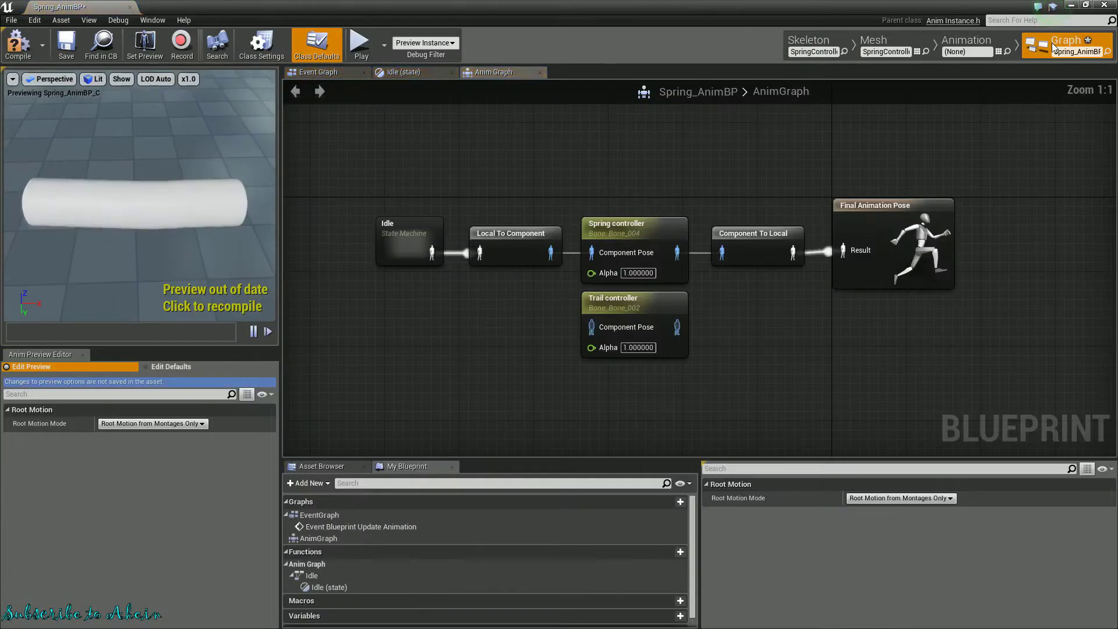
click(614, 219)
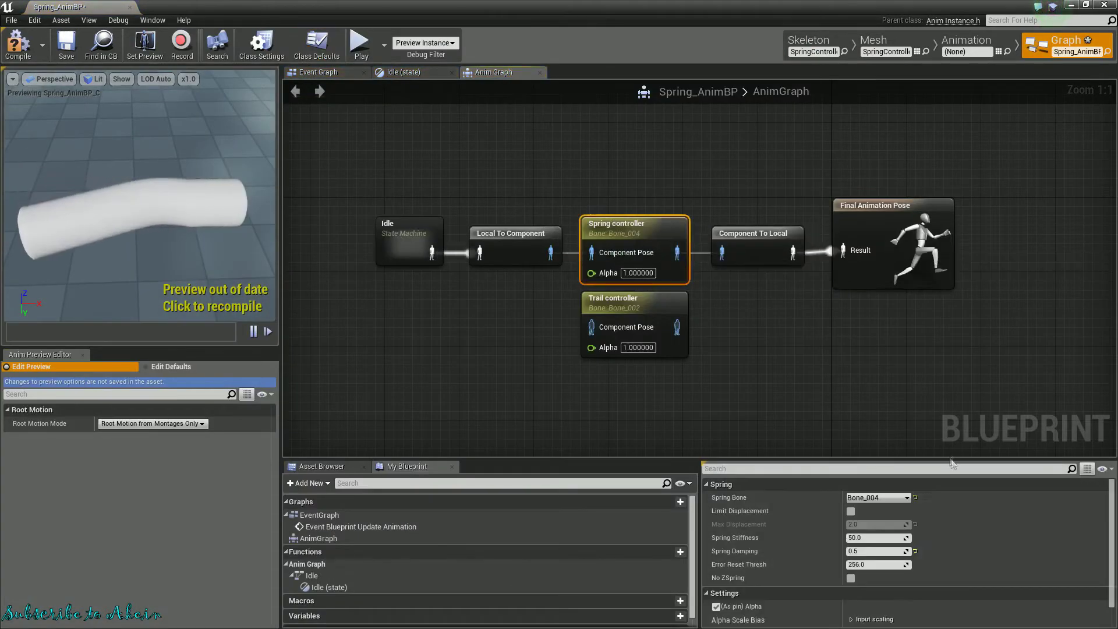
- Try the Spring controller's Limit Displacement option and compile the animation blueprint to check the motion in the preview
click(852, 512)
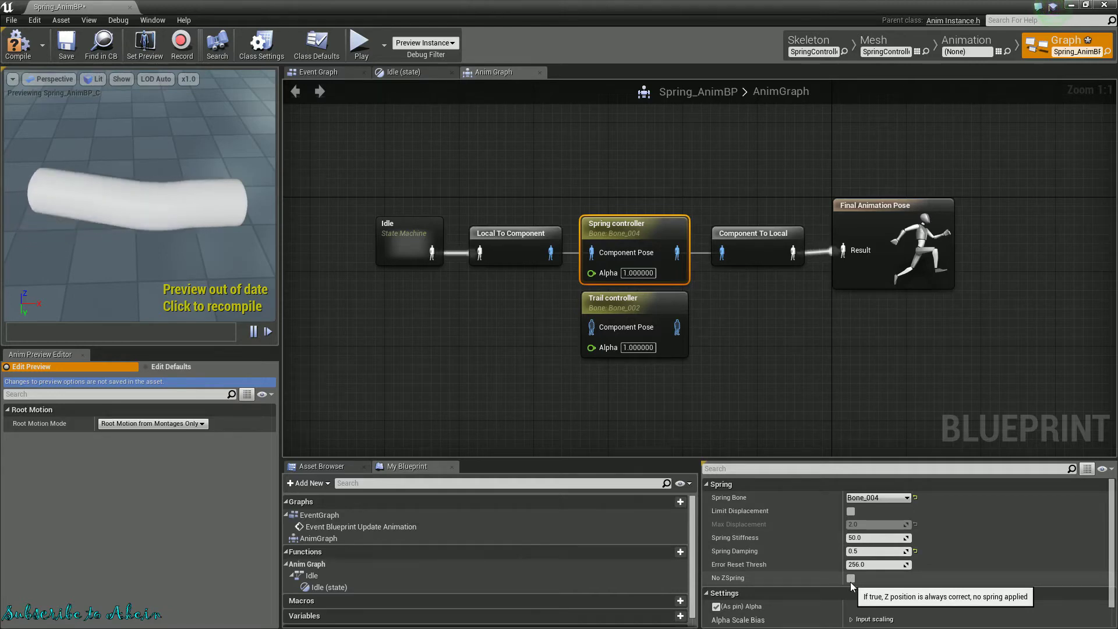
click(18, 43)
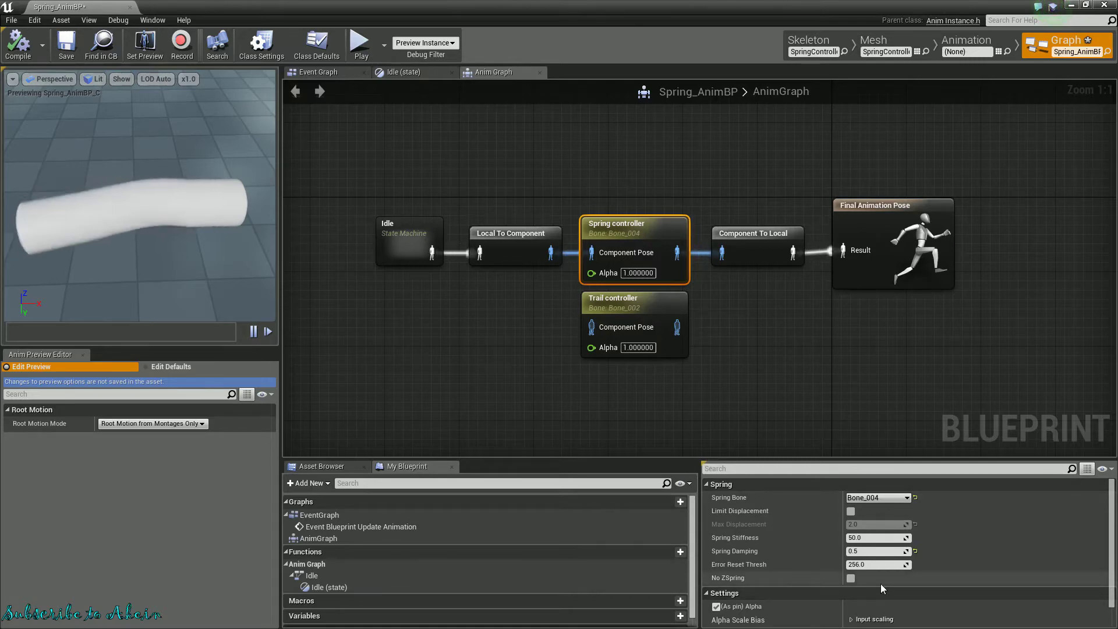
right_drag(140, 204, 137, 144)
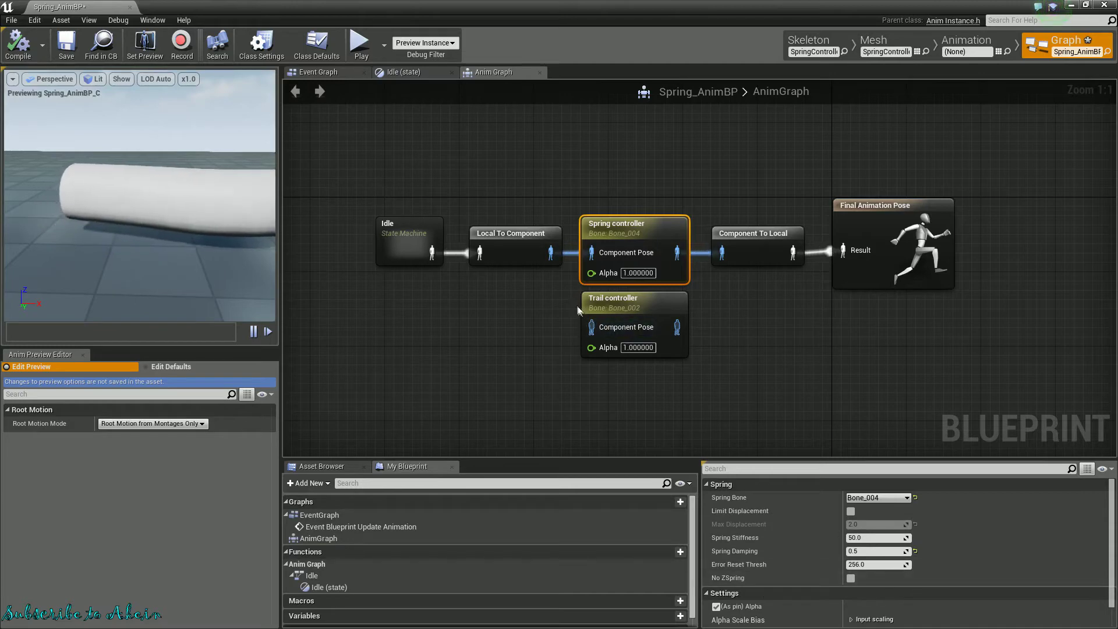
- Reroute the pose from Local To Component through the Trail controller into Component To Local, and show the Trail controller's settings
drag(595, 331, 594, 331)
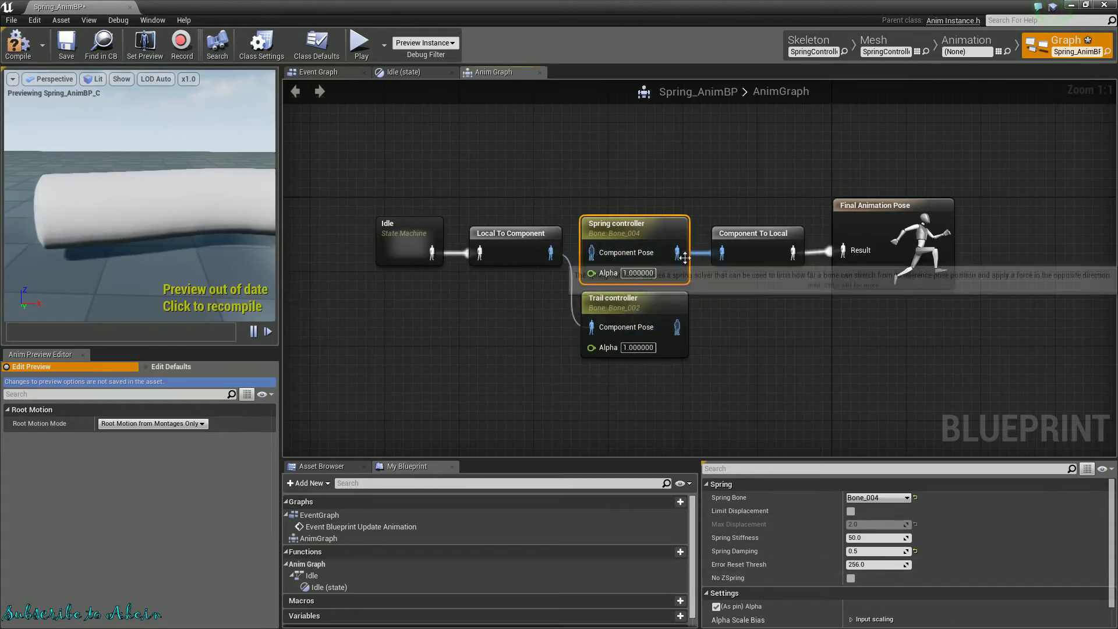
click(664, 329)
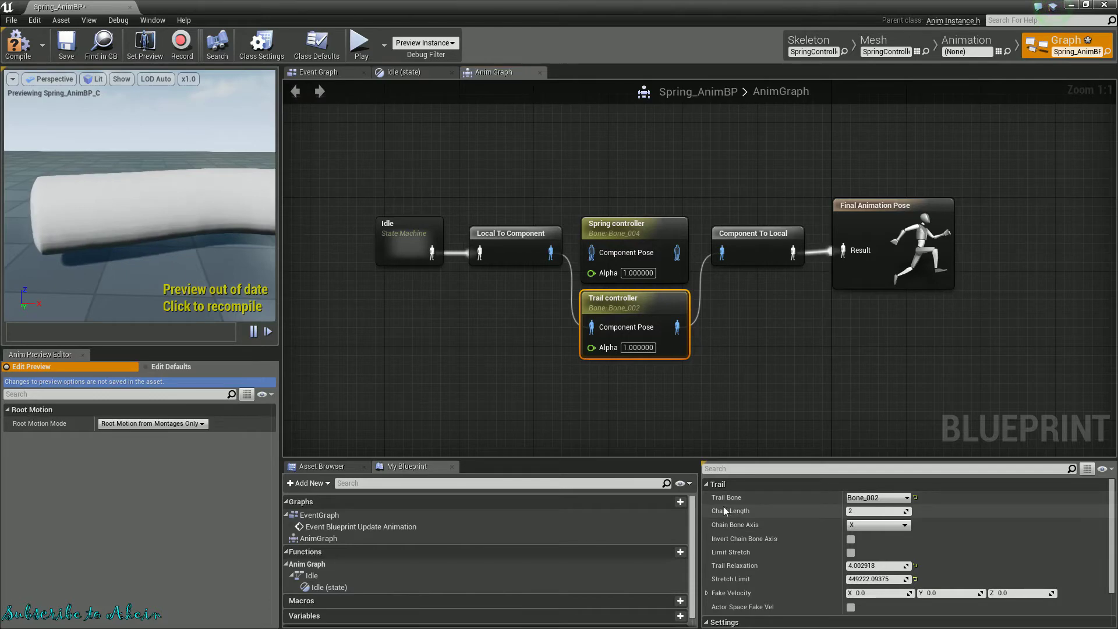
- Examine the root bone and its bone chain in the skeleton, and return to the AnimGraph
click(809, 41)
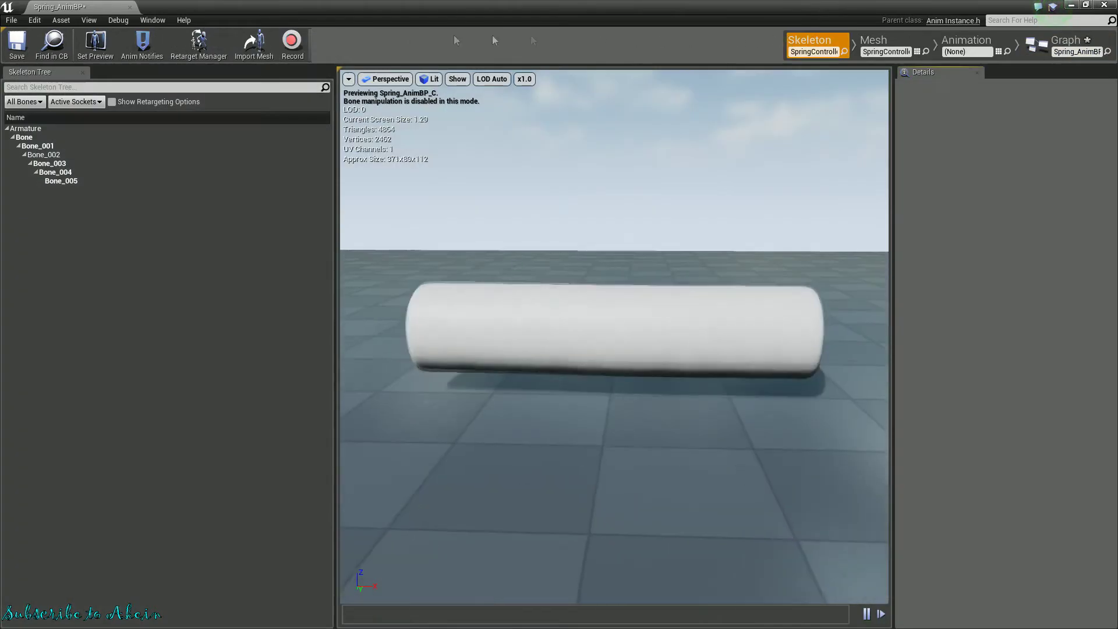
click(32, 138)
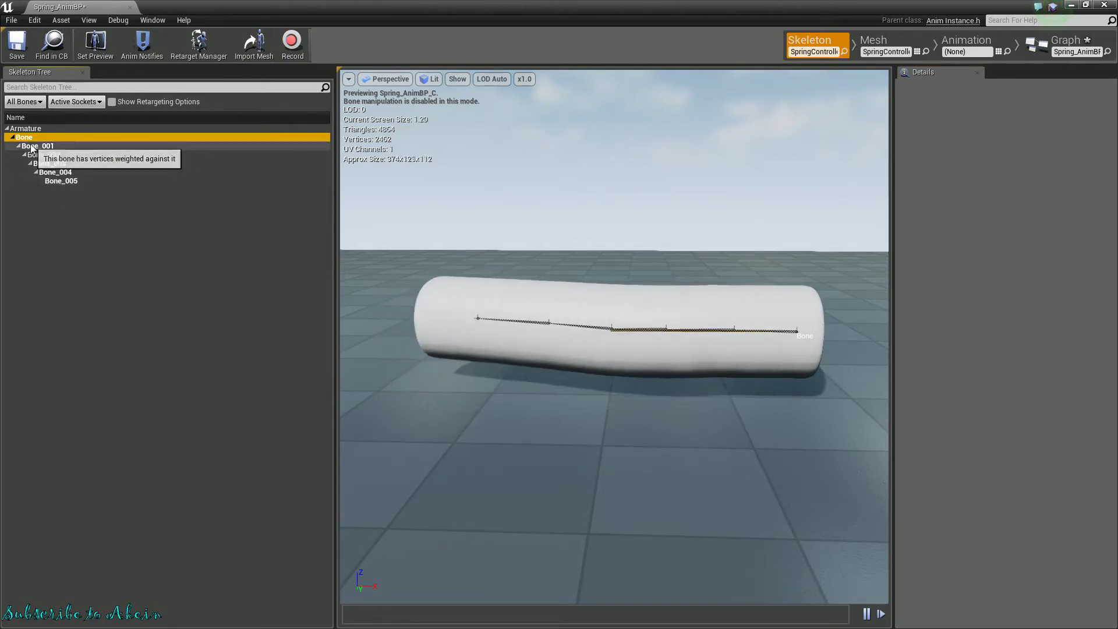
click(1078, 42)
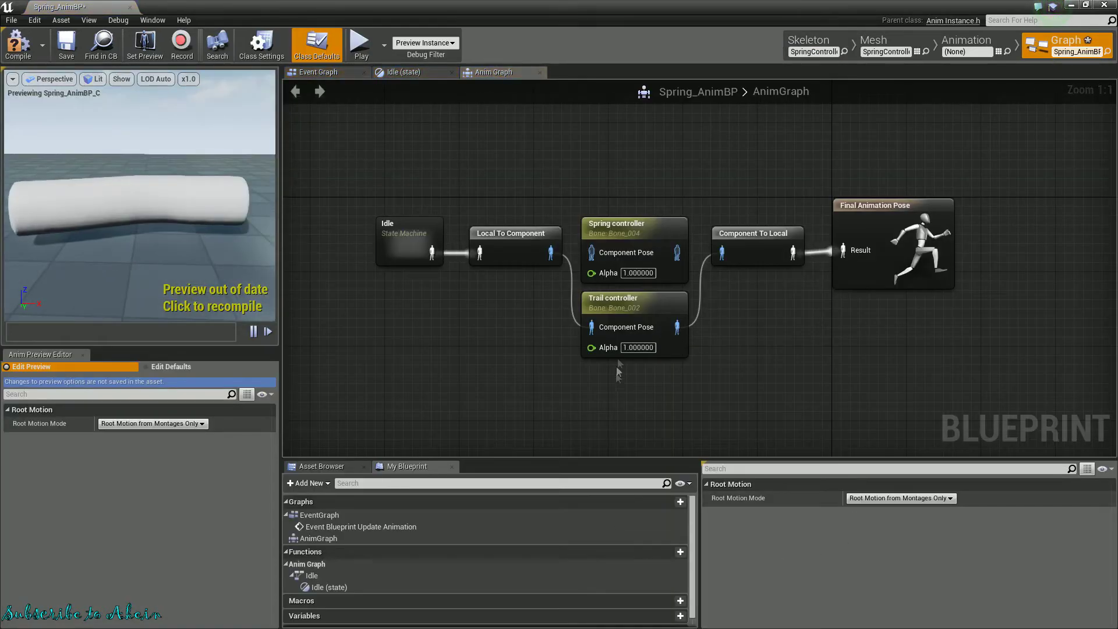
- Set the Trail controller's Chain Length to 3 and compile the animation blueprint
click(621, 319)
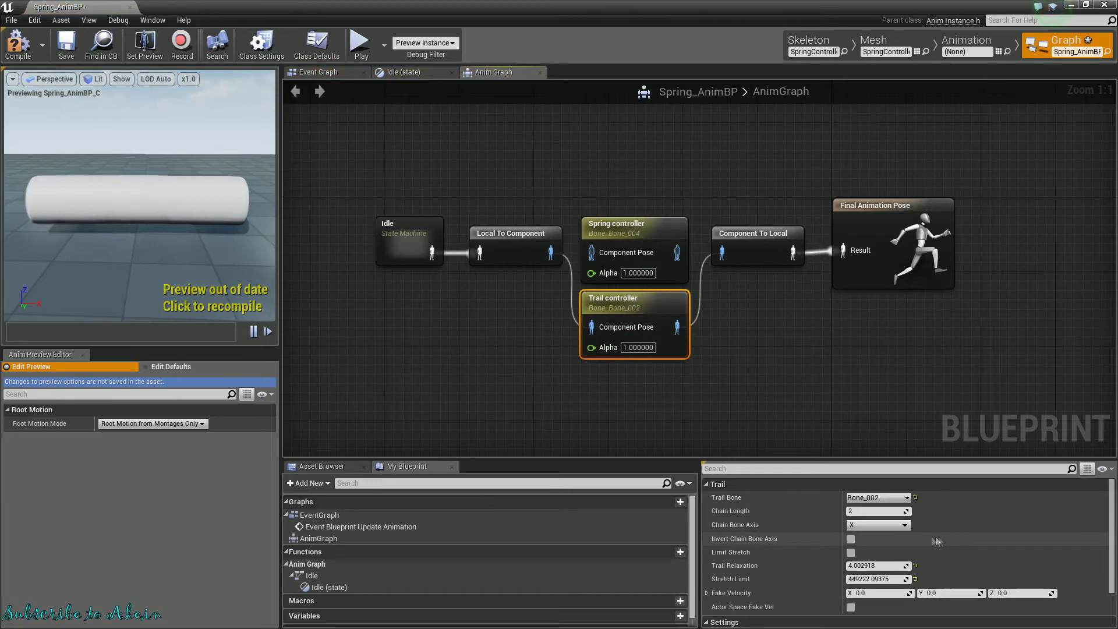
click(855, 511)
text(3)
key(Return)
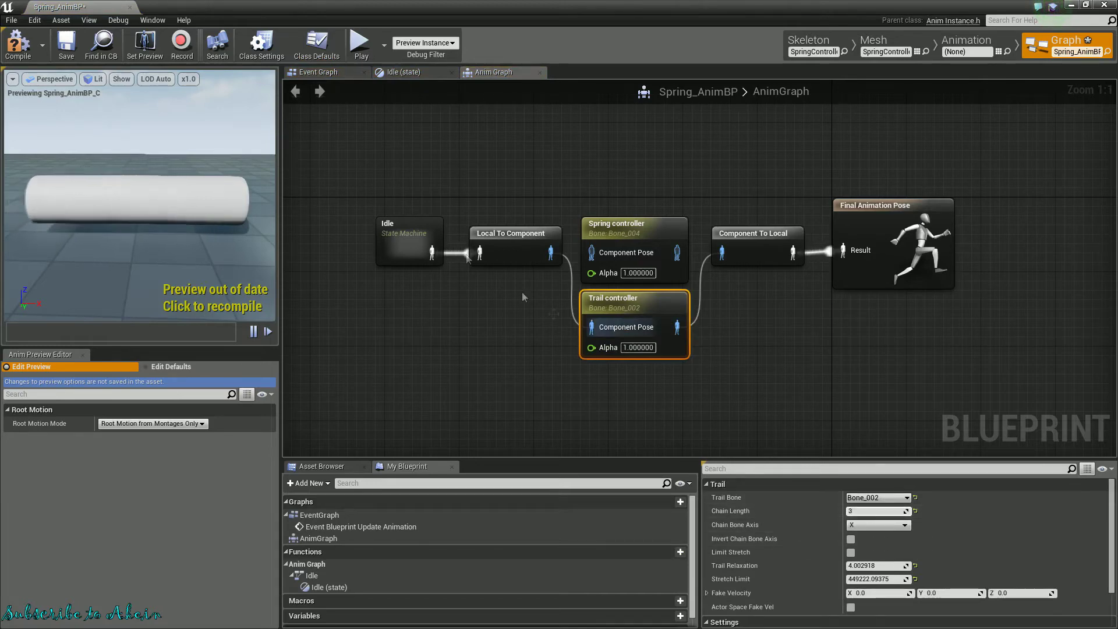
click(21, 53)
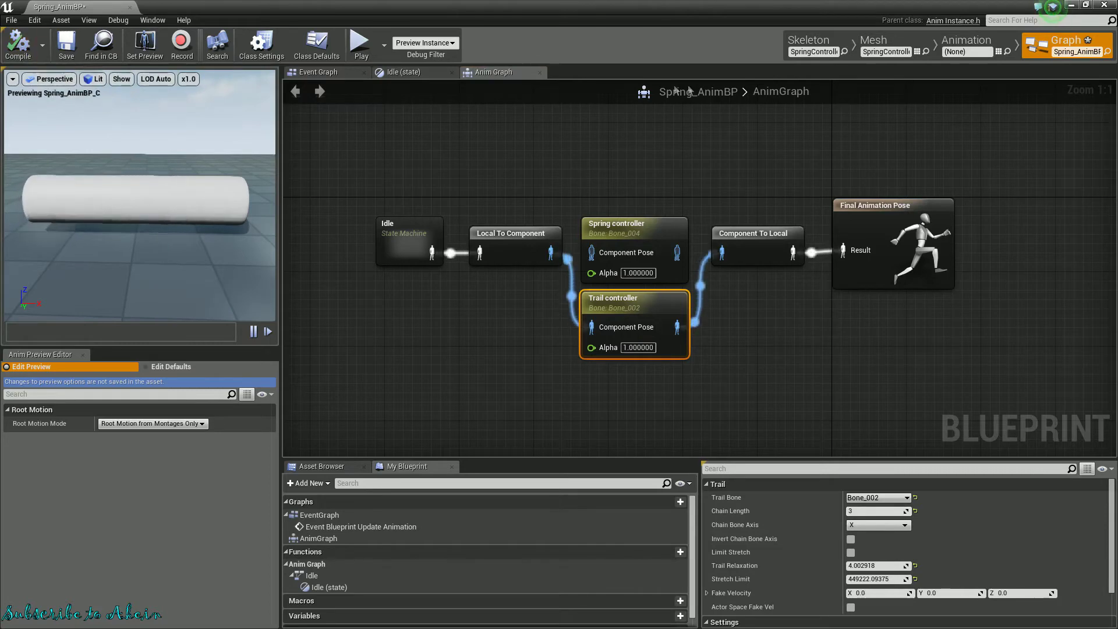
- Examine Bone_002, Bone_003 and Bone_005 in the skeleton to see which bones the trail chain covers
click(810, 42)
click(45, 156)
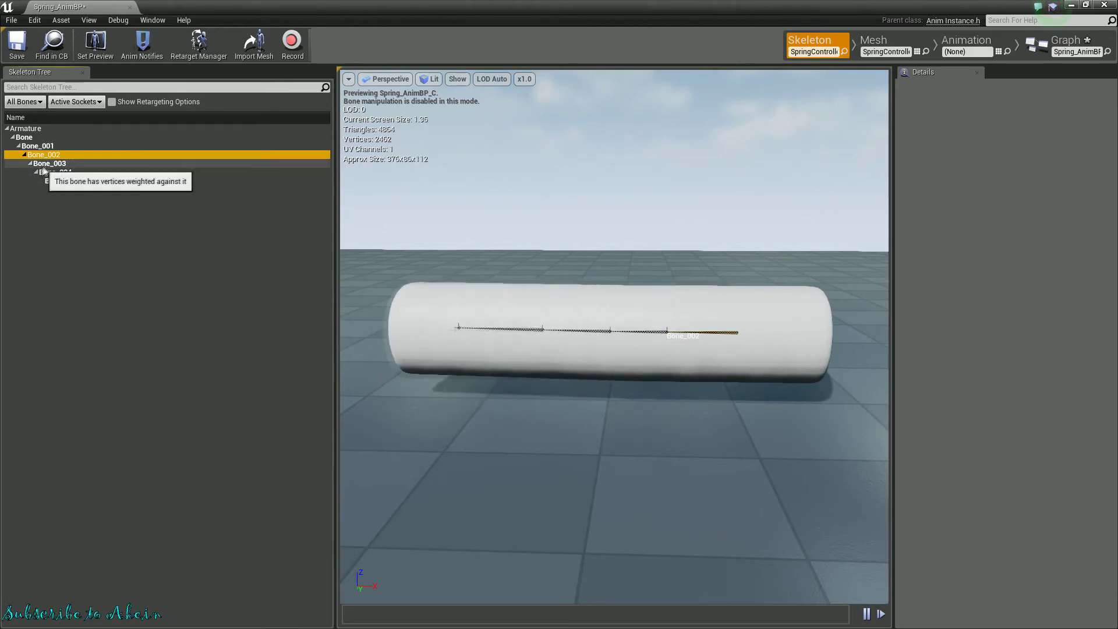
click(42, 165)
click(50, 181)
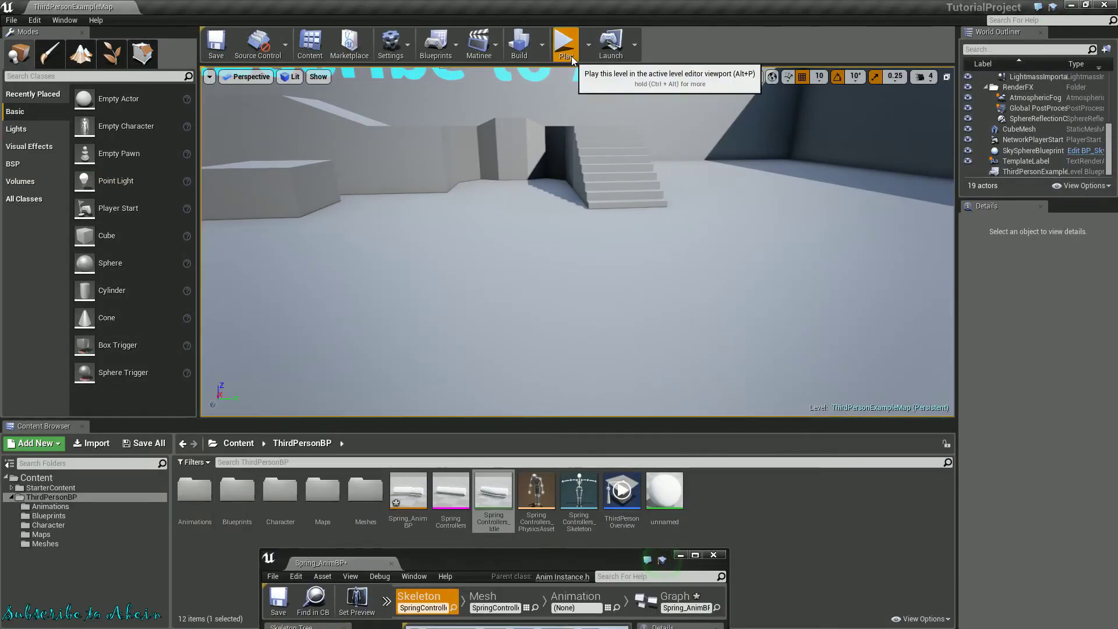
- Play the level to test the Trail controller with Chain Length 3, then stop and return to the Spring_AnimBP editor
click(564, 42)
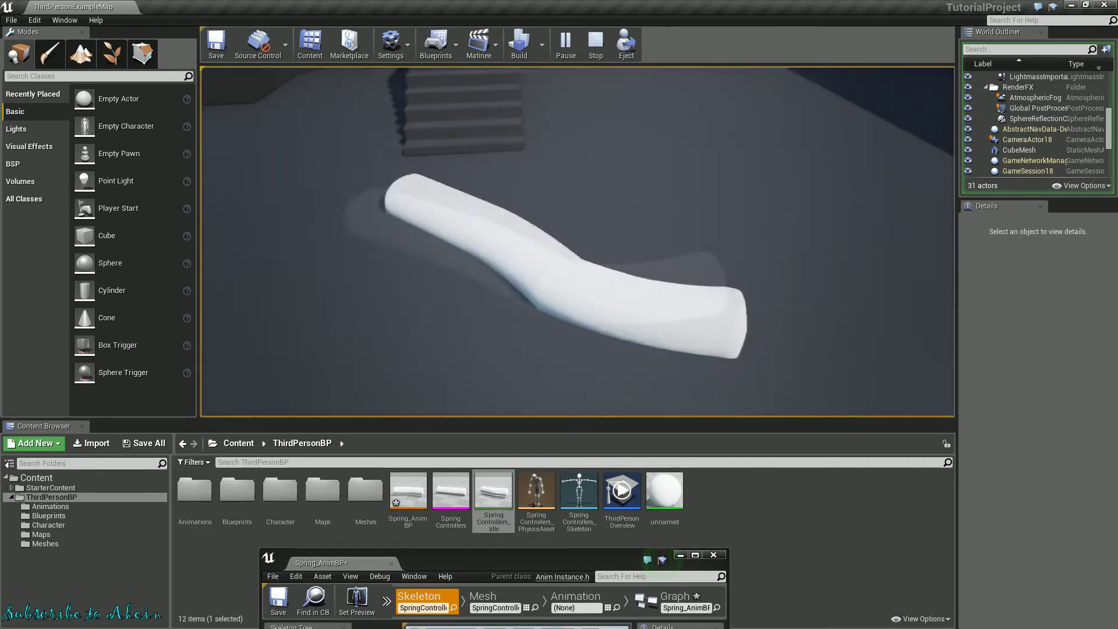
key(Escape)
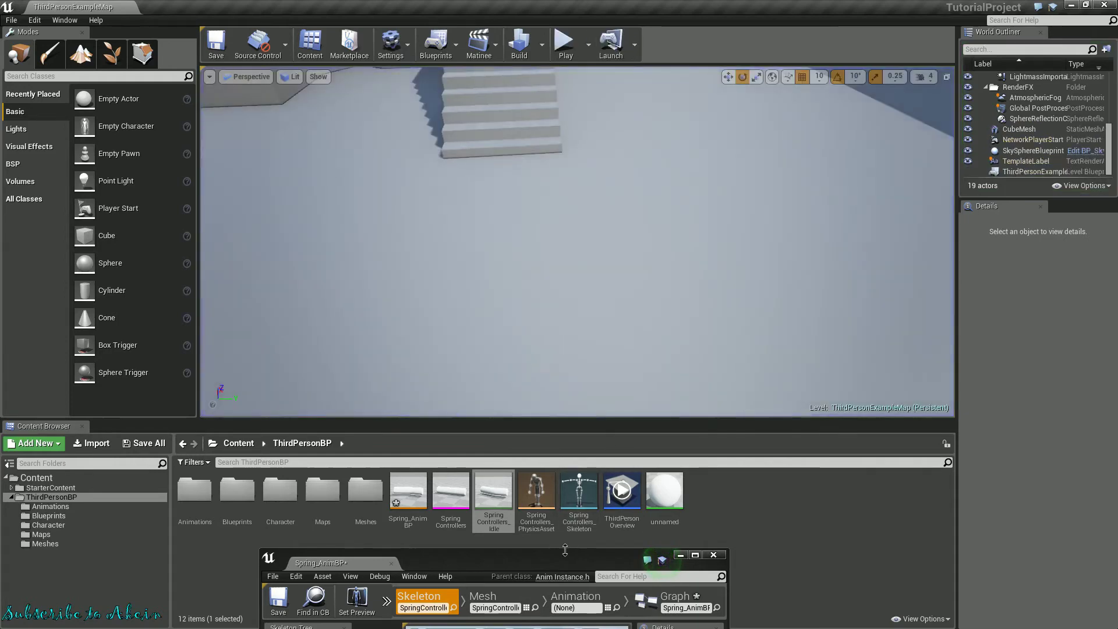
drag(565, 550, 576, 5)
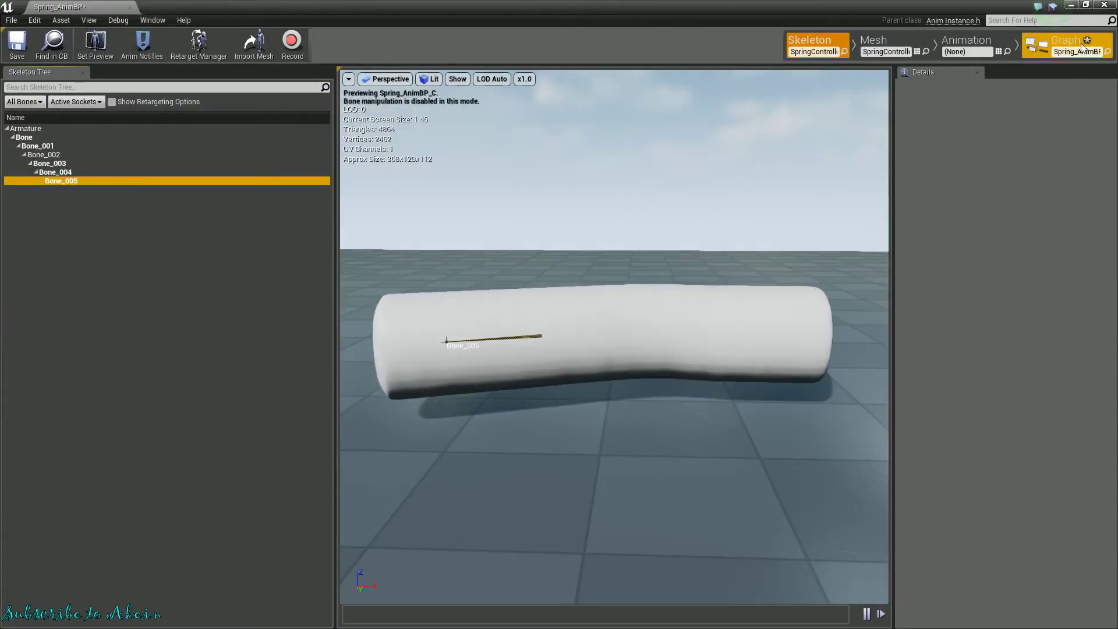
- Set the Trail controller's Chain Length to 5 in the AnimGraph
click(1082, 46)
click(619, 303)
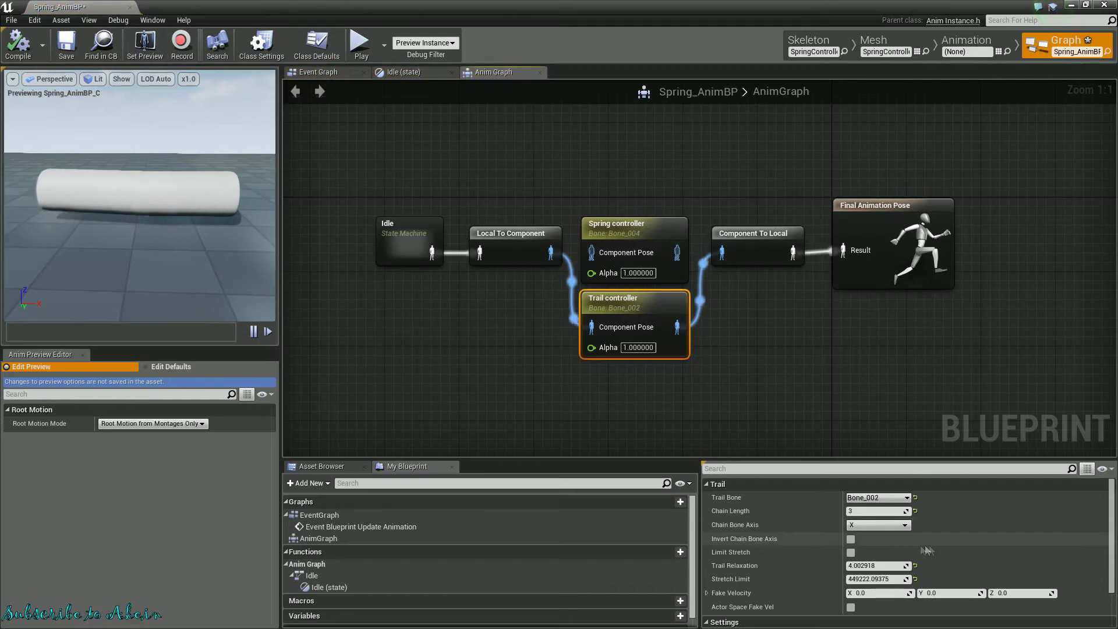
drag(860, 512, 891, 511)
- Play the level to test the mesh with Chain Length 5, then stop and return to the AnimGraph
drag(421, 6, 527, 490)
click(567, 47)
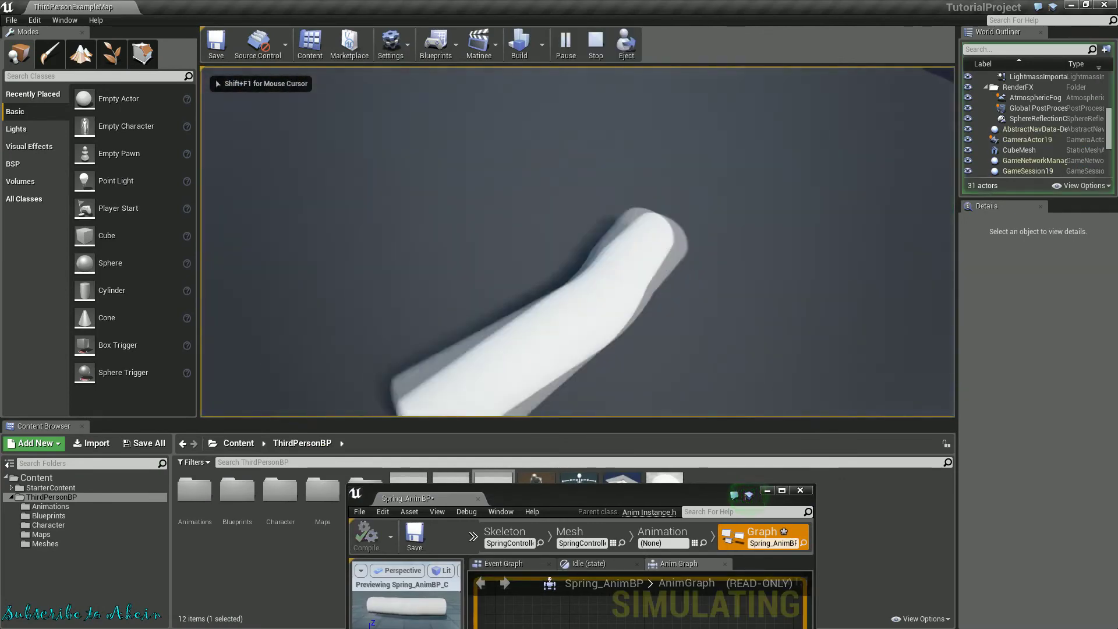
key(Escape)
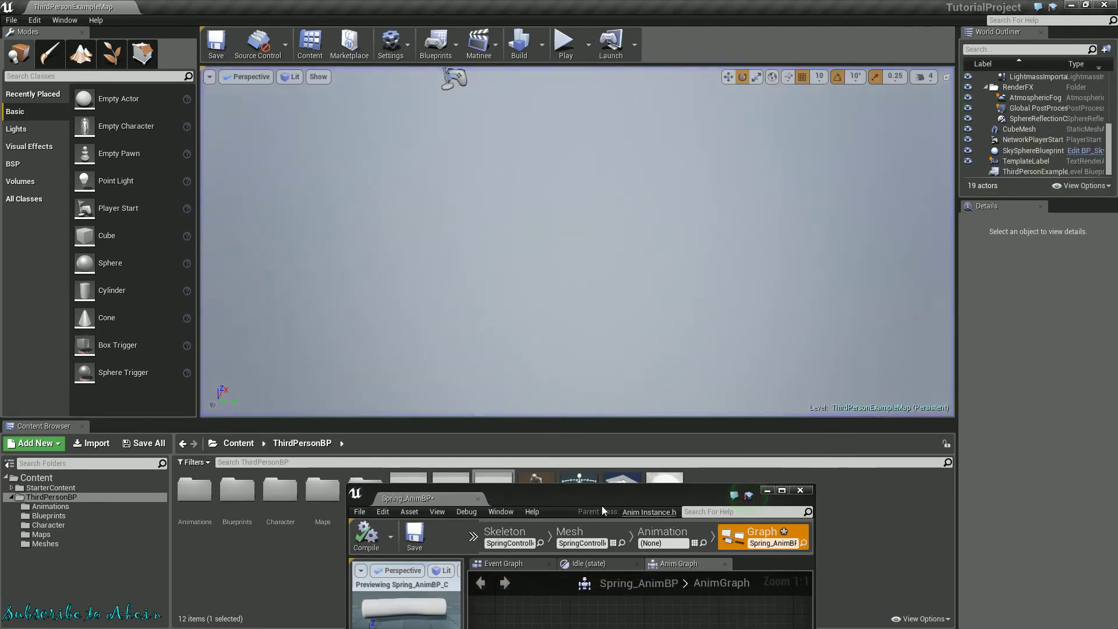
double_click(603, 511)
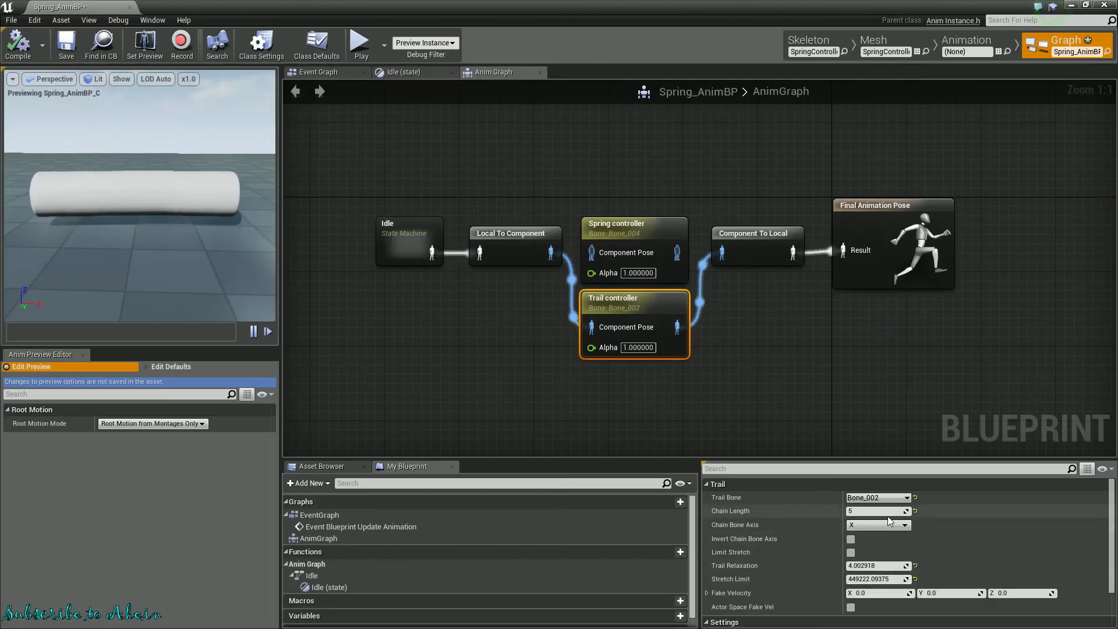
- Review the Chain Bone Axis options, reset the Trail controller's Chain Length to its default of 2, and compile the animation blueprint
click(889, 525)
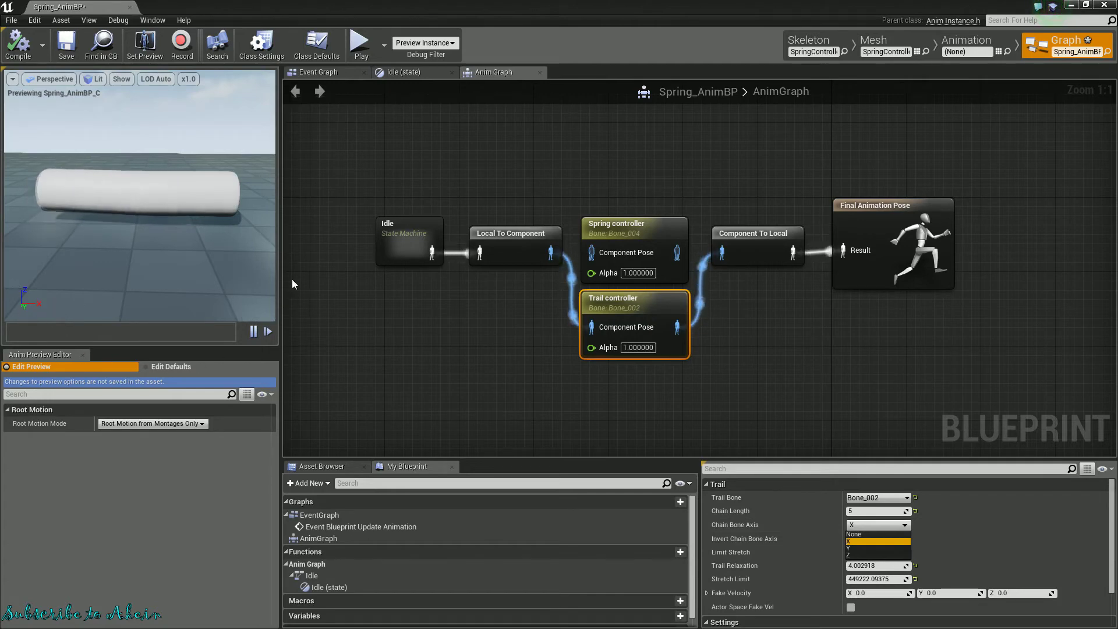
click(915, 512)
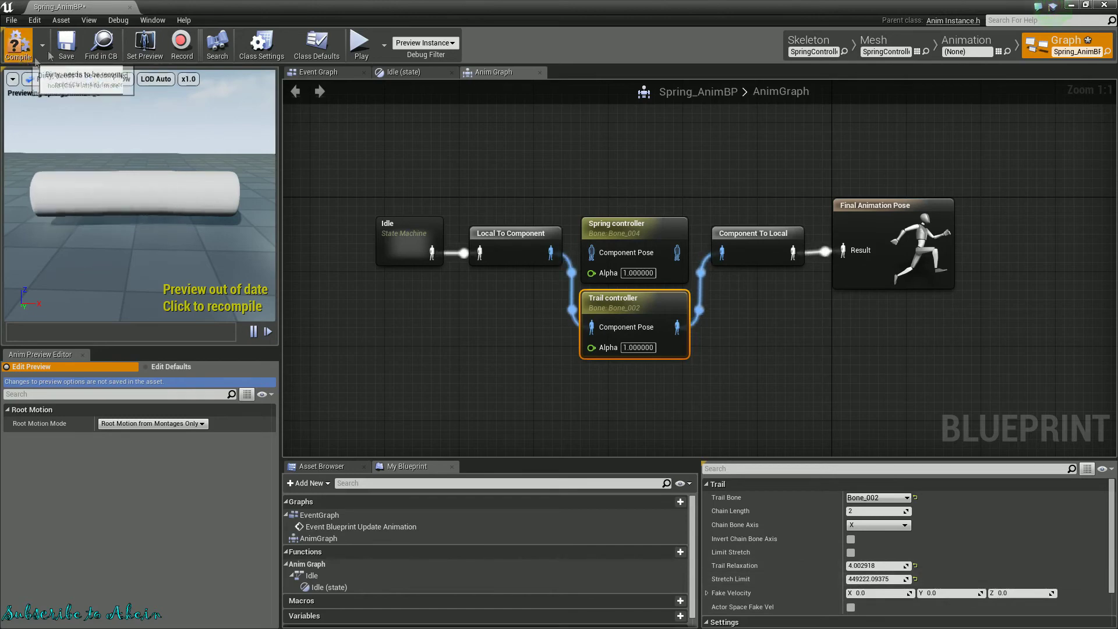
click(21, 47)
- Play the level and move the mesh to test the trailing motion with Chain Length 2, then stop and return to the AnimGraph
drag(187, 7, 257, 416)
click(577, 46)
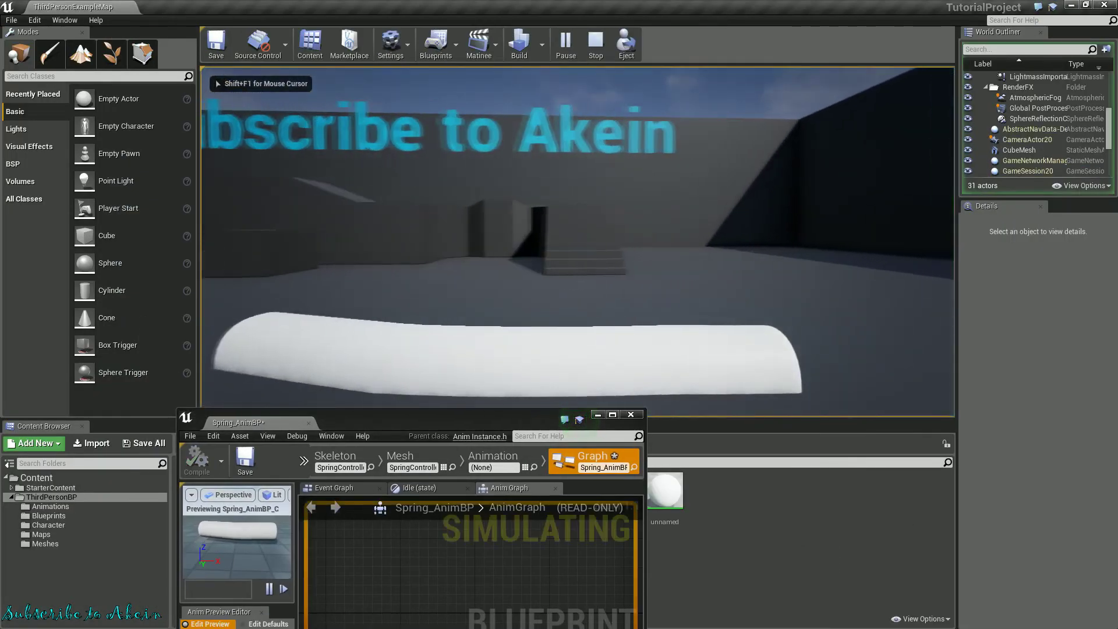
key(d)
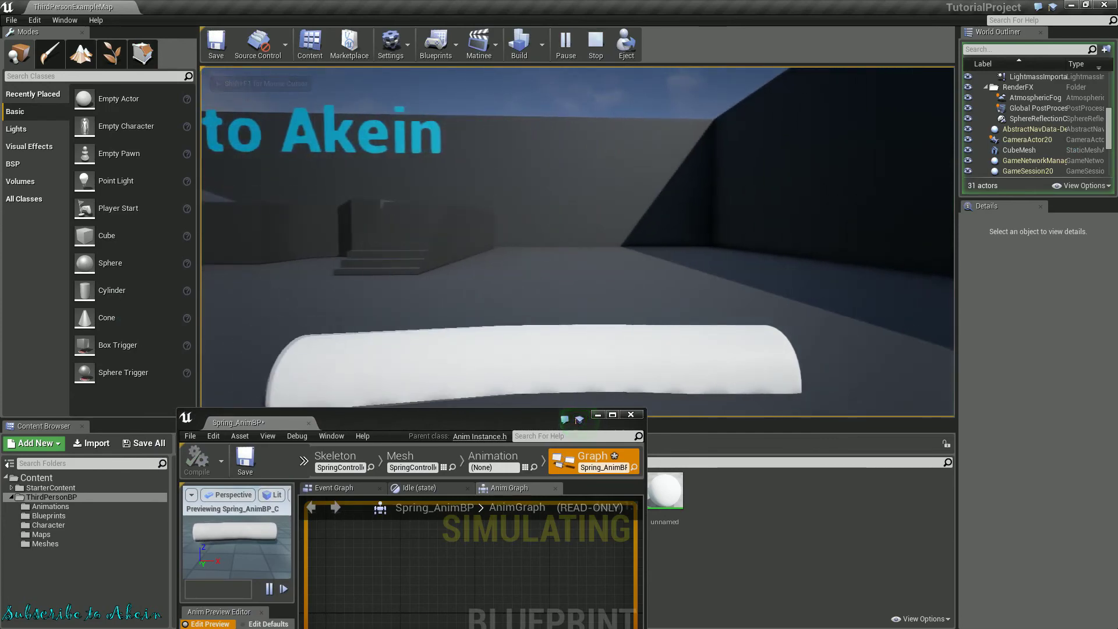
key(Escape)
key(super+Up)
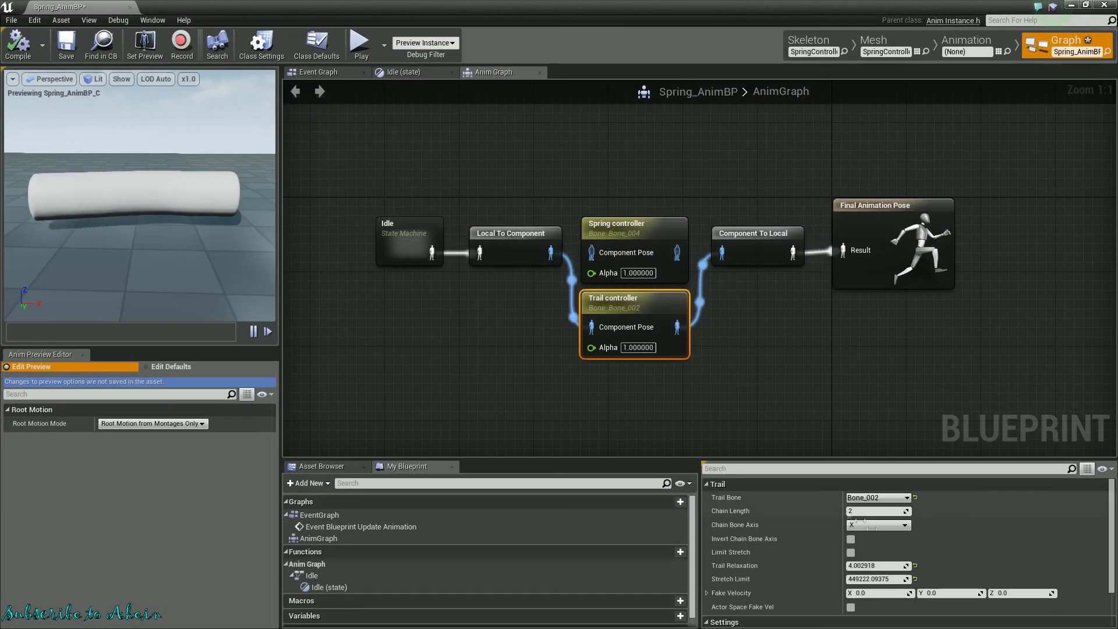
- Reset the Trail controller's Trail Relaxation to its default of 10.0
click(915, 566)
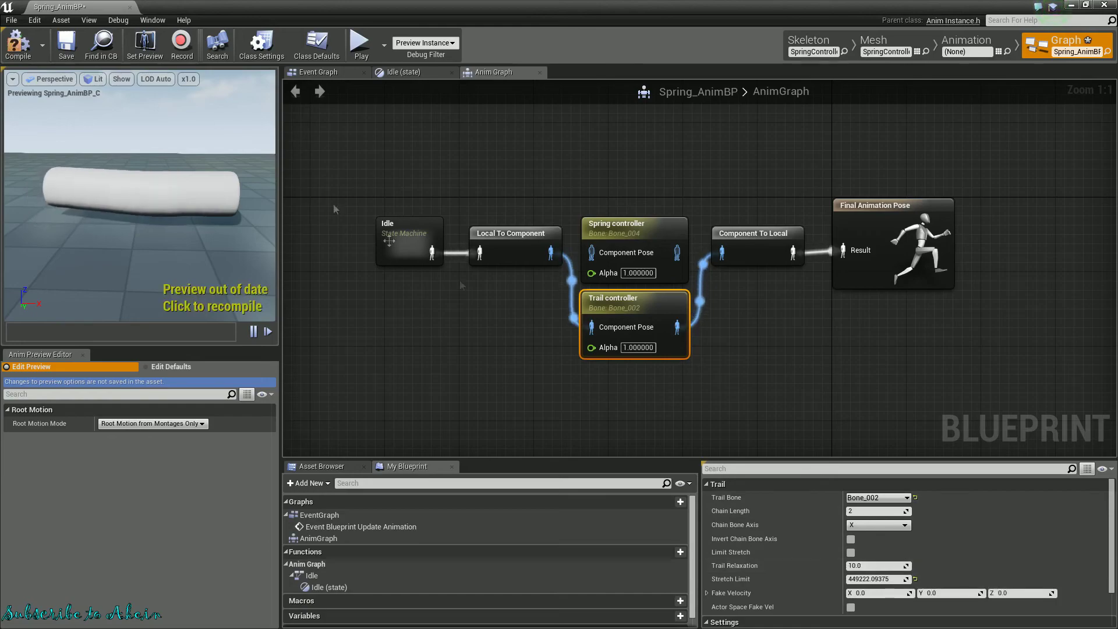
- Play the level and move the mesh sideways and forward to test the trailing motion with Trail Relaxation 10.0, stop, and return to the AnimGraph
key(super+Down)
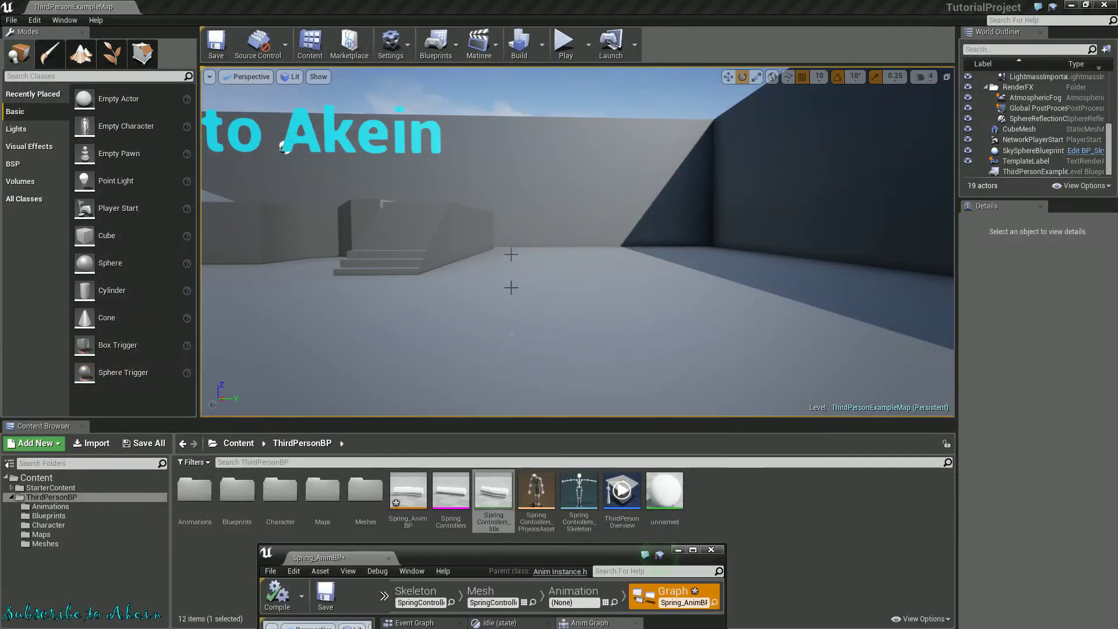
click(563, 44)
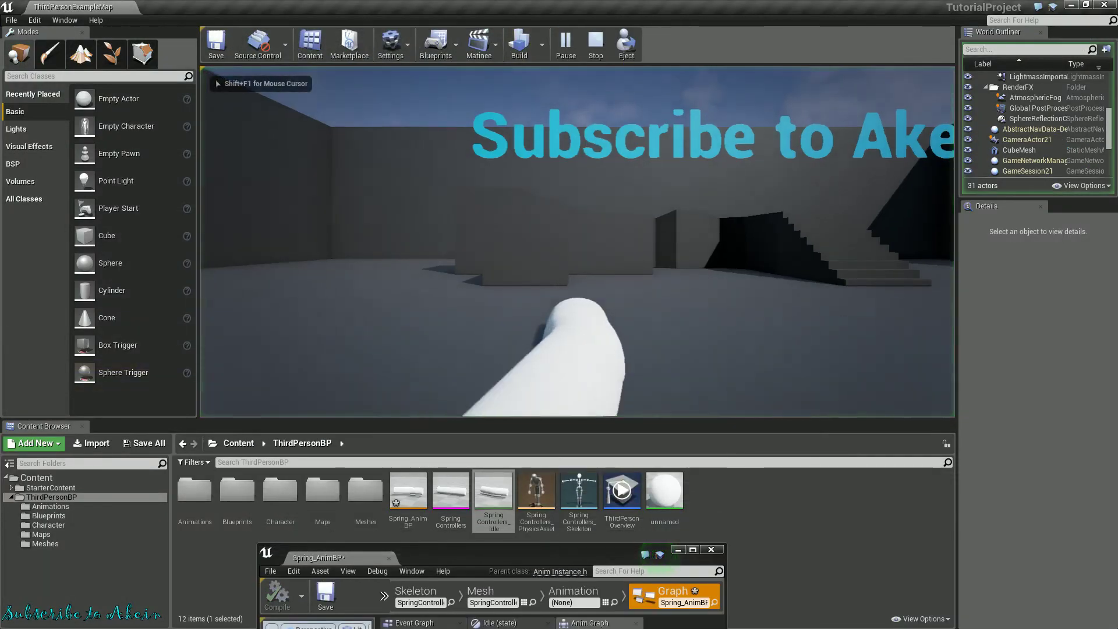
key(d)
key(d)
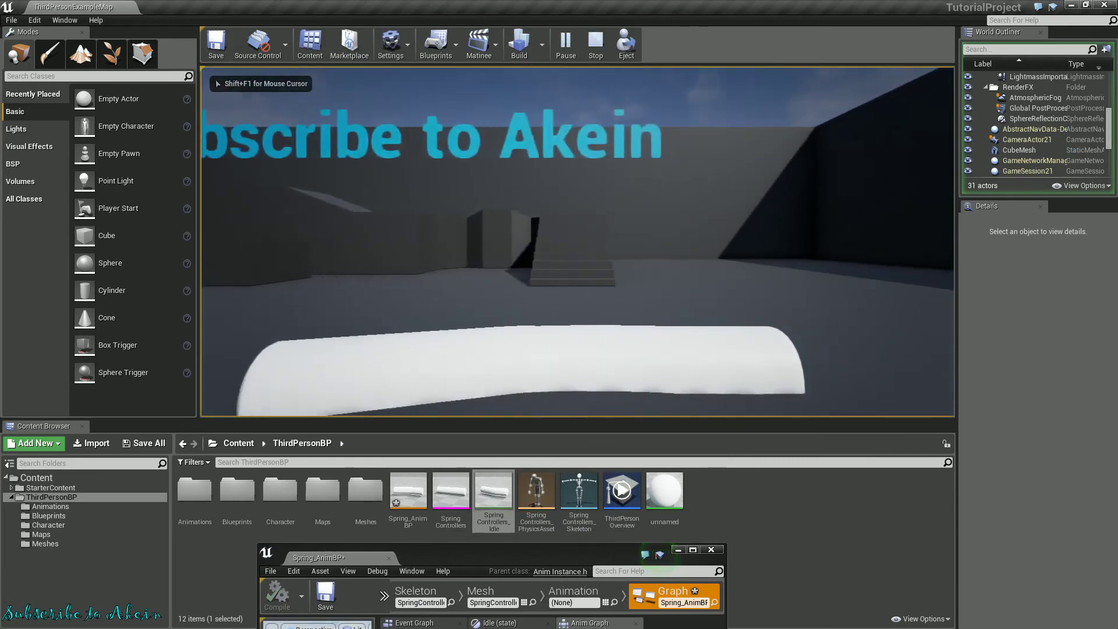
key(d)
key(a)
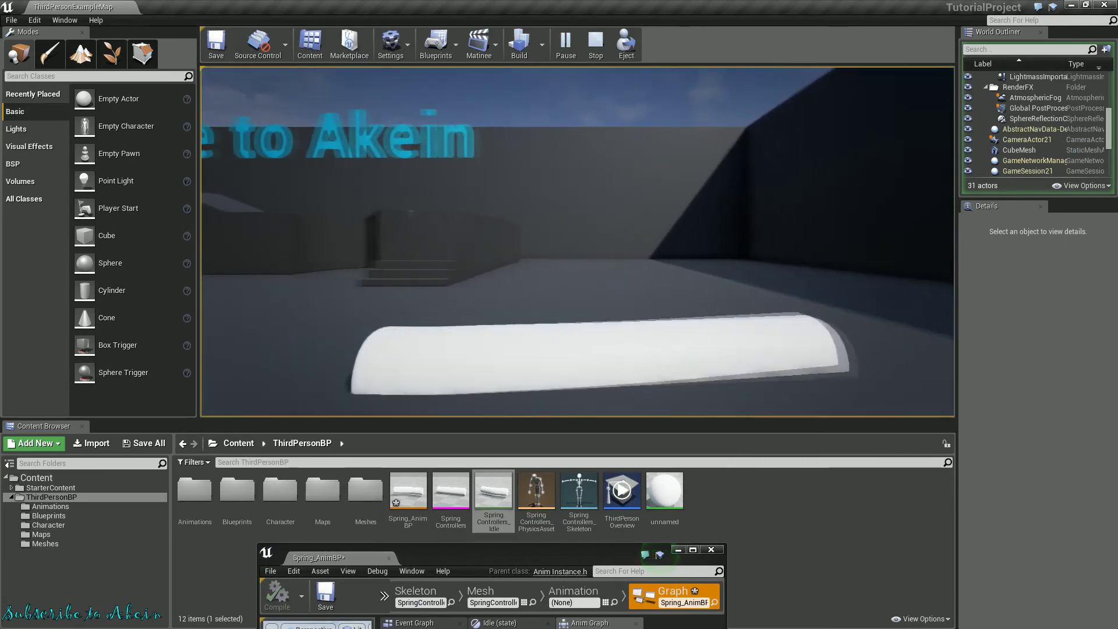
key(a)
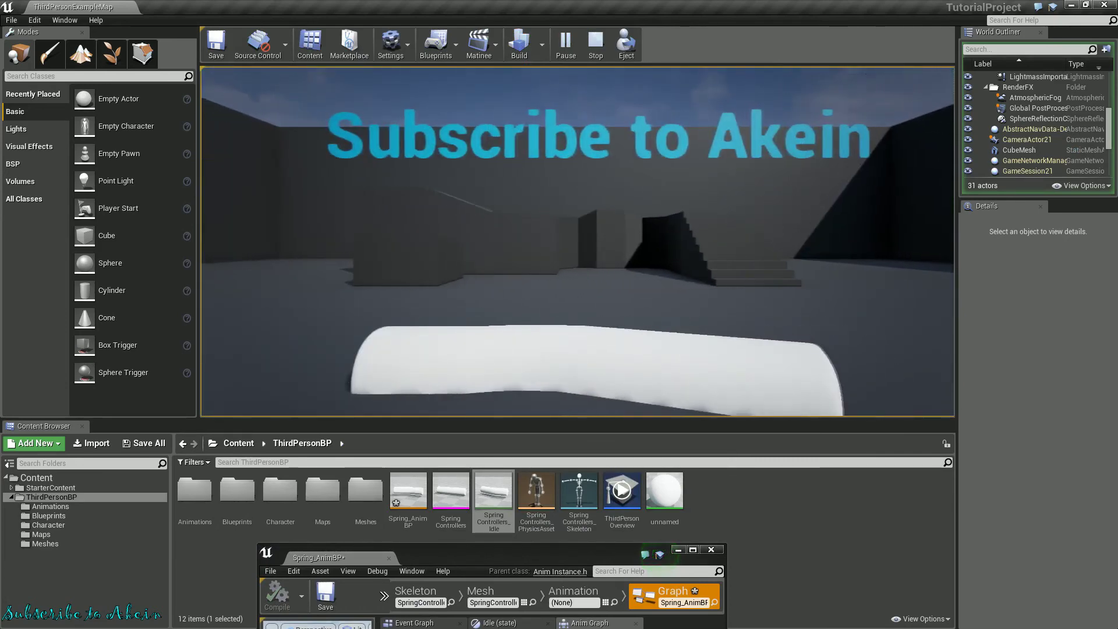
key(a)
key(w)
key(d)
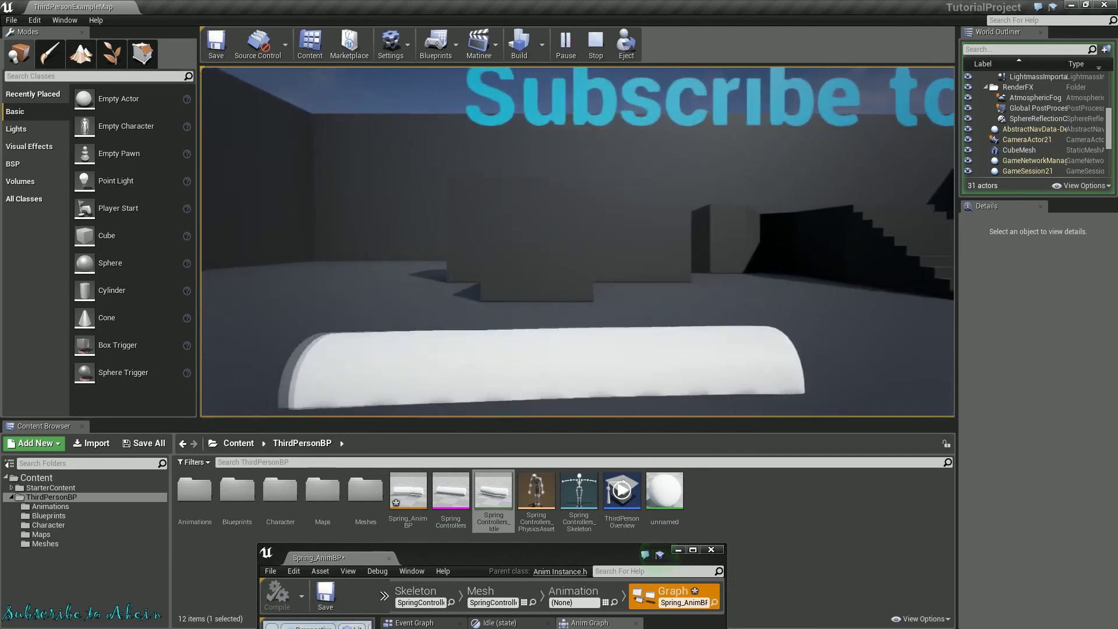
key(Escape)
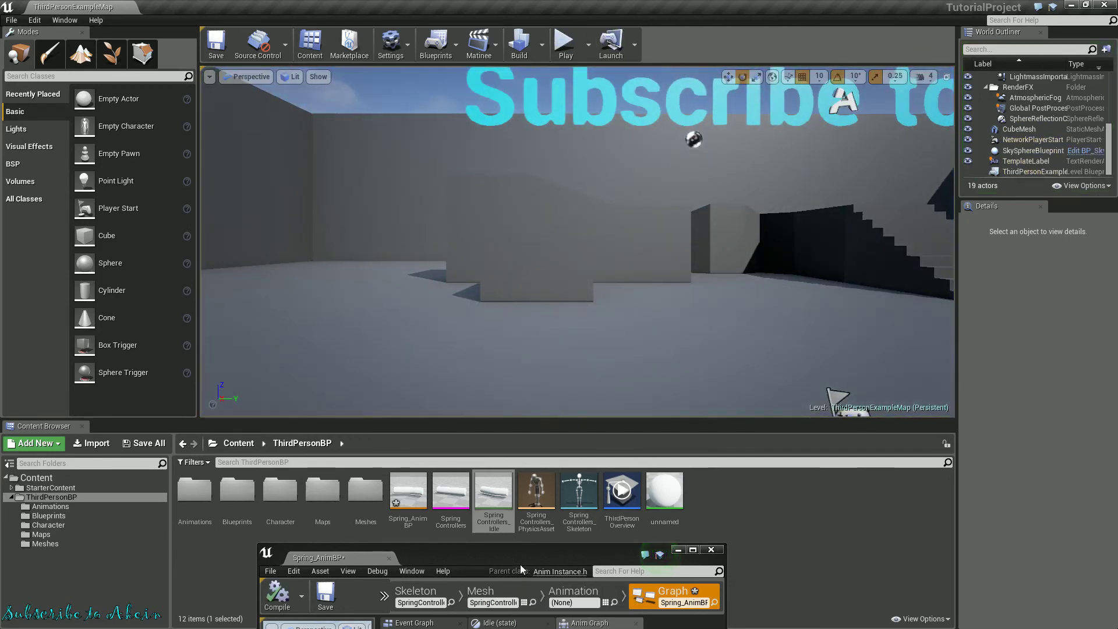
double_click(489, 550)
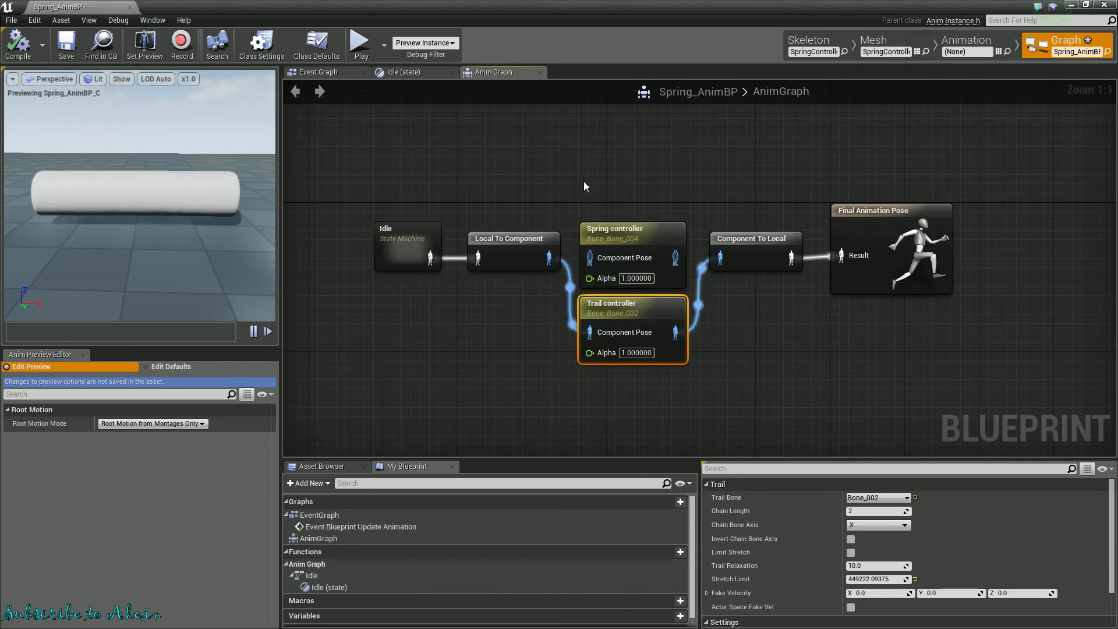
- Search the AnimGraph's available actions for "controller", review the Skeletal Controls nodes, and close the list without adding one
right_drag(587, 177, 584, 182)
text(controler)
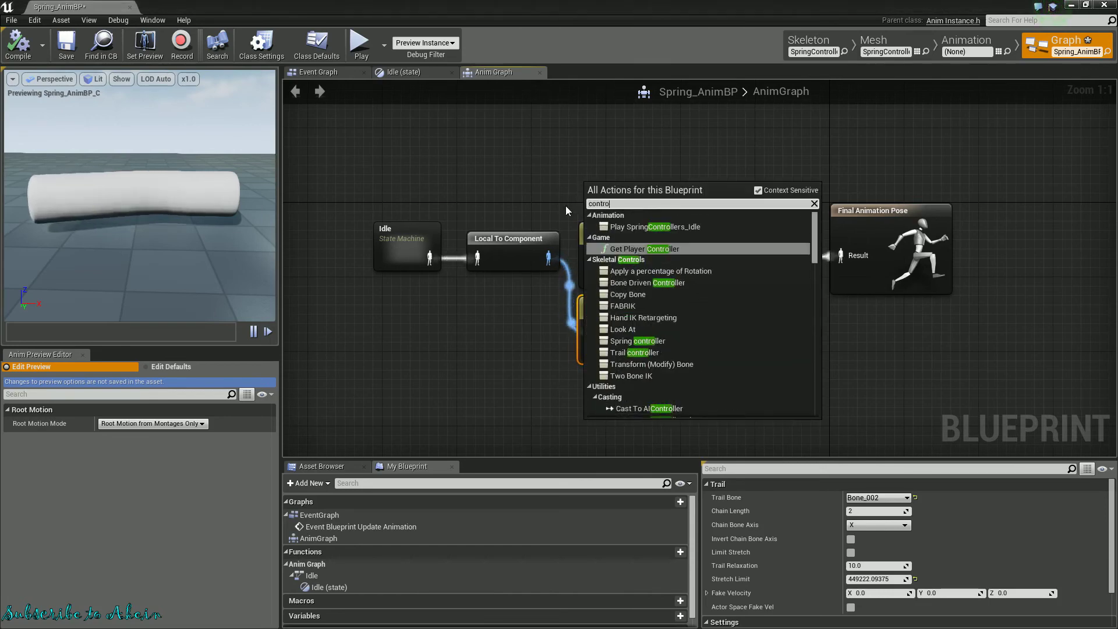
key(BackSpace)
key(BackSpace)
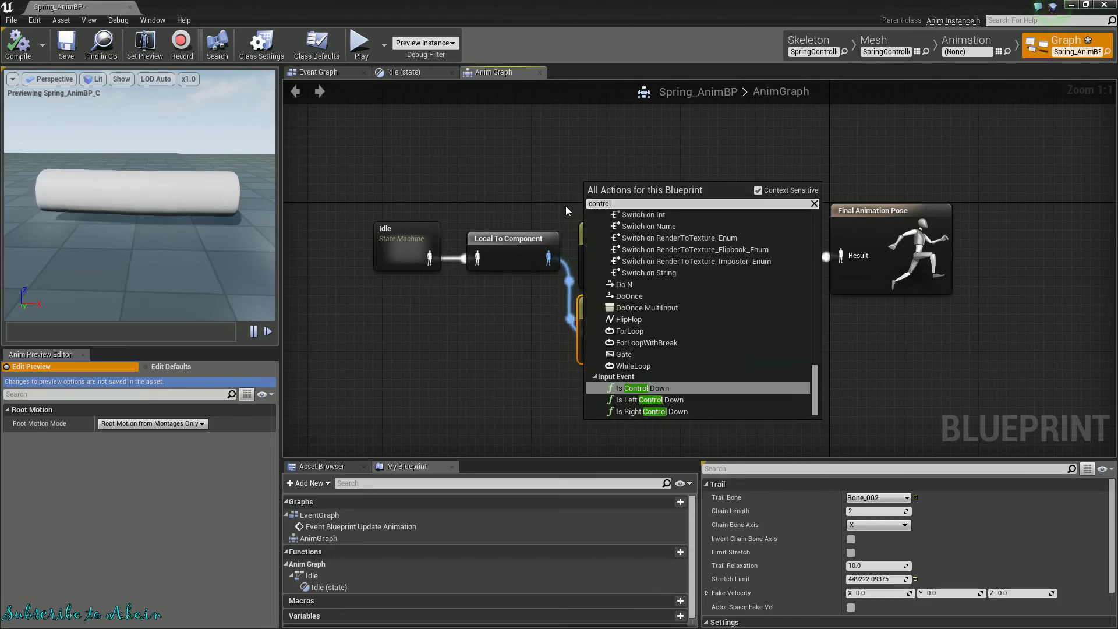
text(ler)
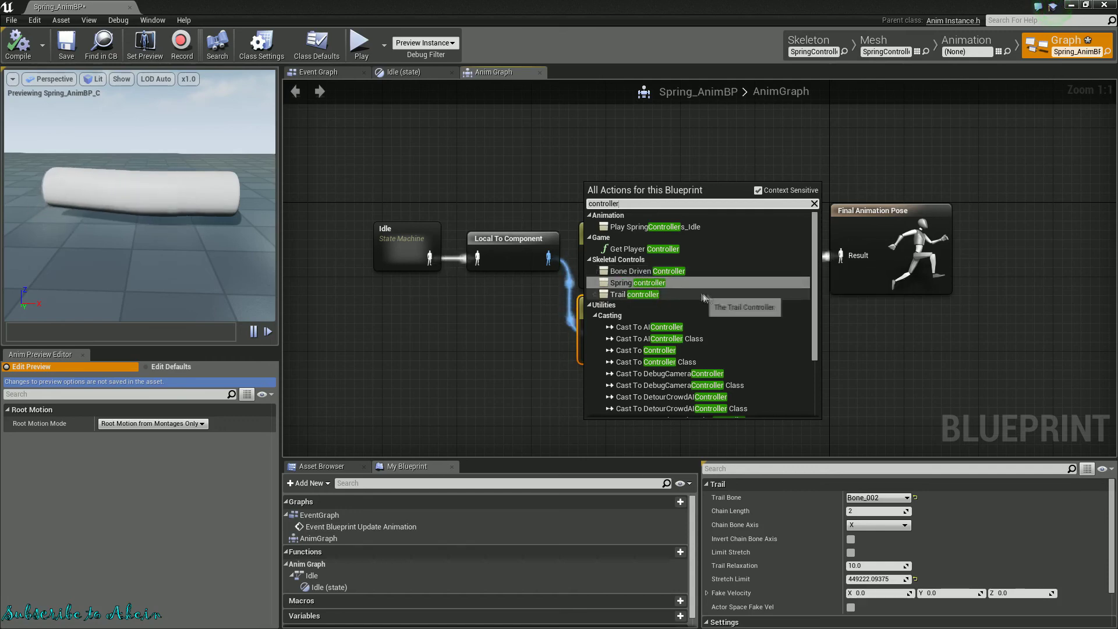
key(Return)
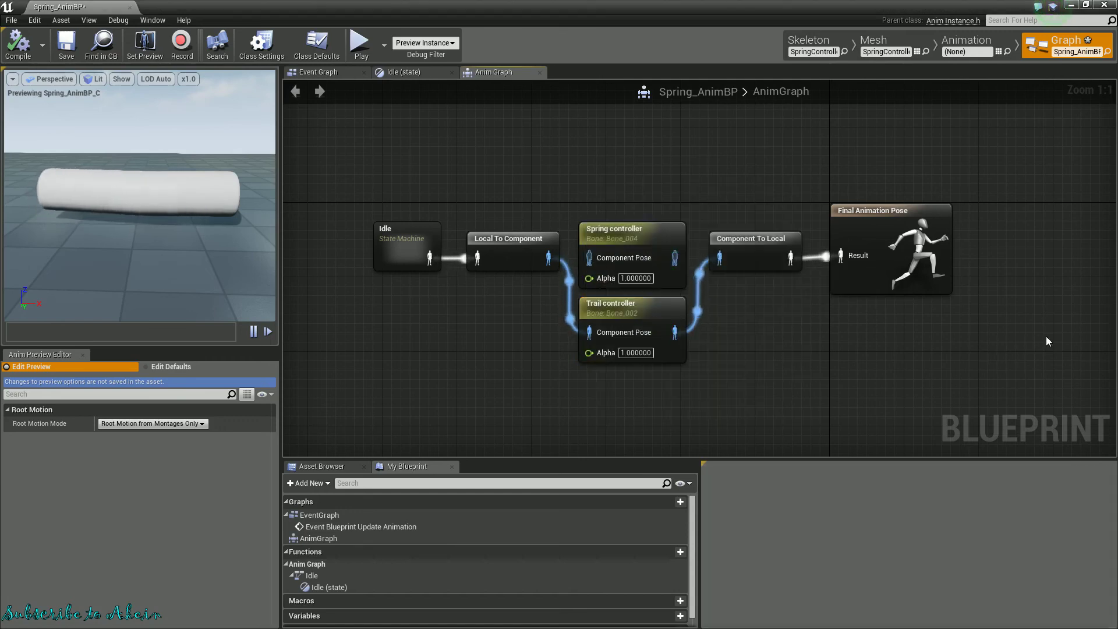